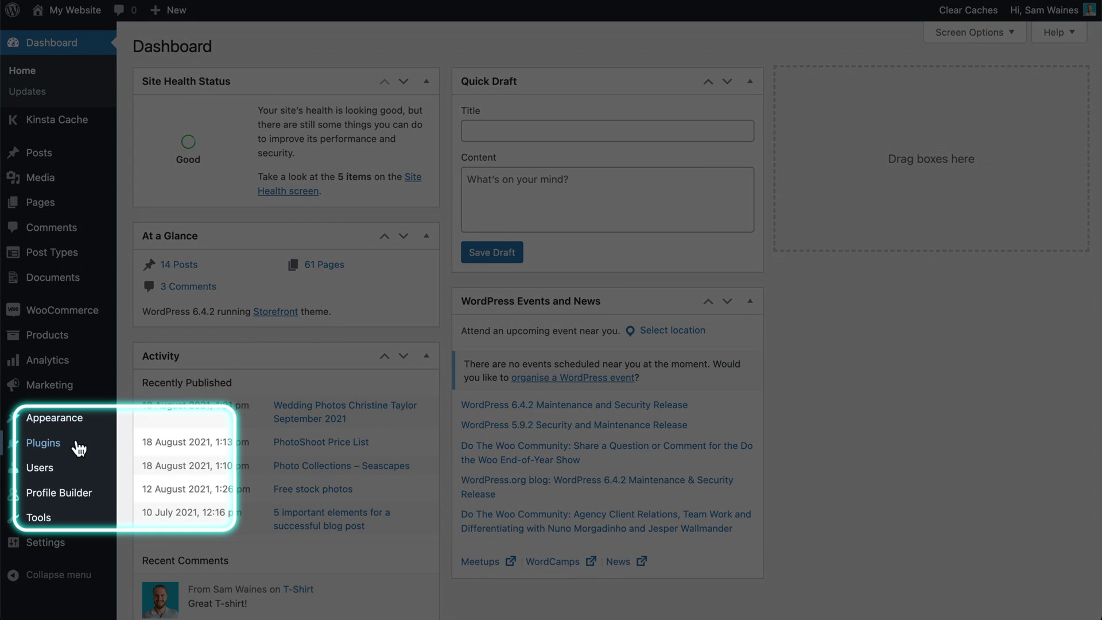
Upload the plugin file "woocommerce-discount-manager (1).zip" as a new plugin, install it and activate it.
mouse_move(79, 444)
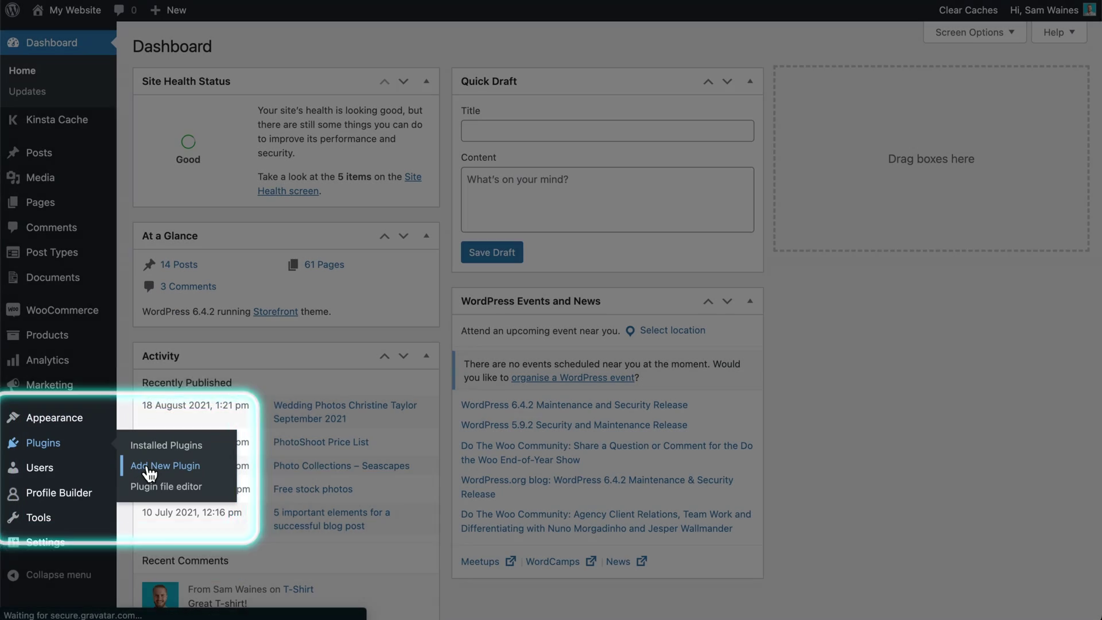
click(149, 466)
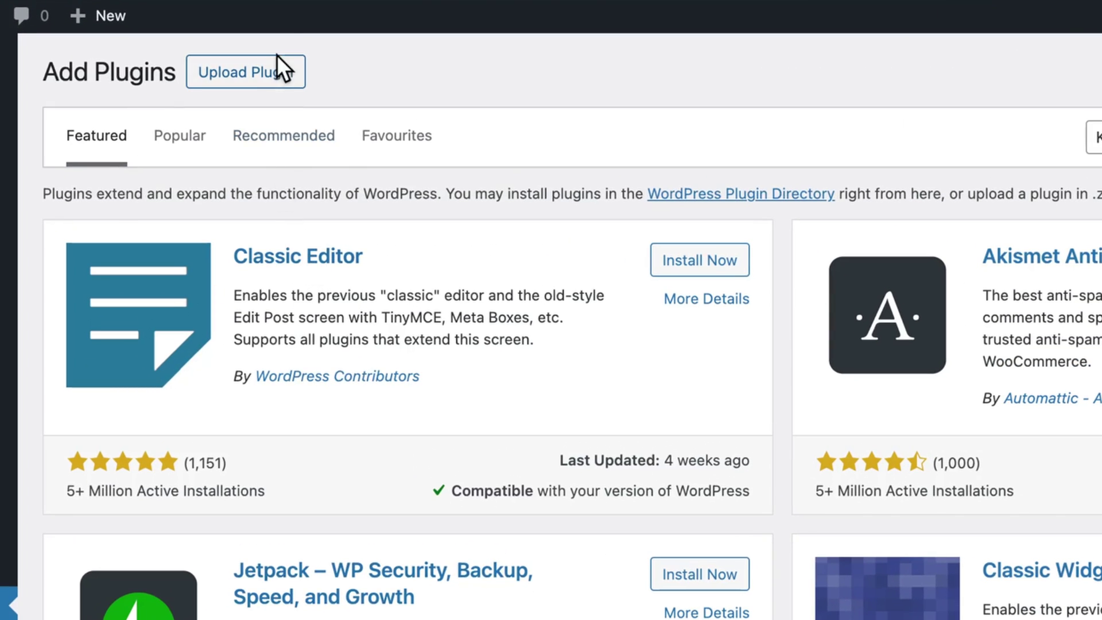
click(275, 74)
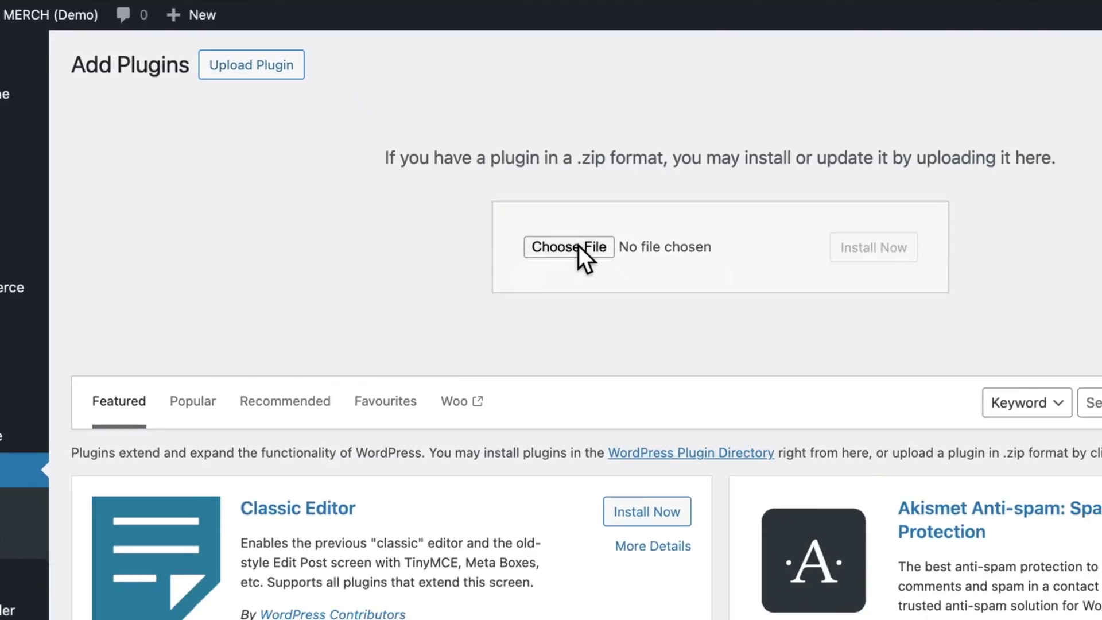
click(603, 278)
click(836, 433)
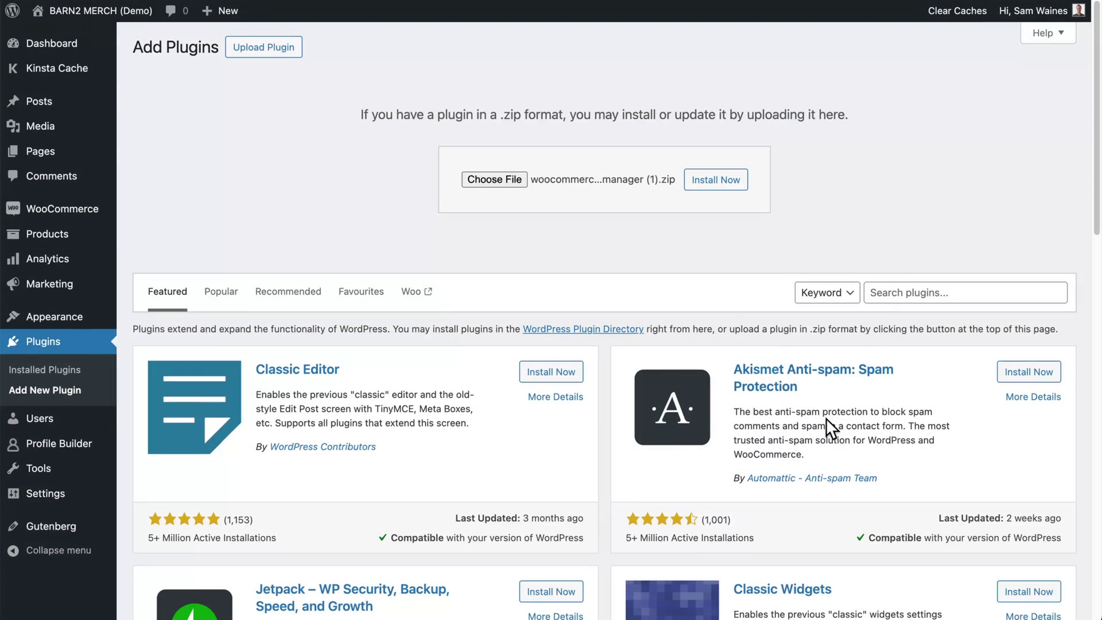
click(705, 184)
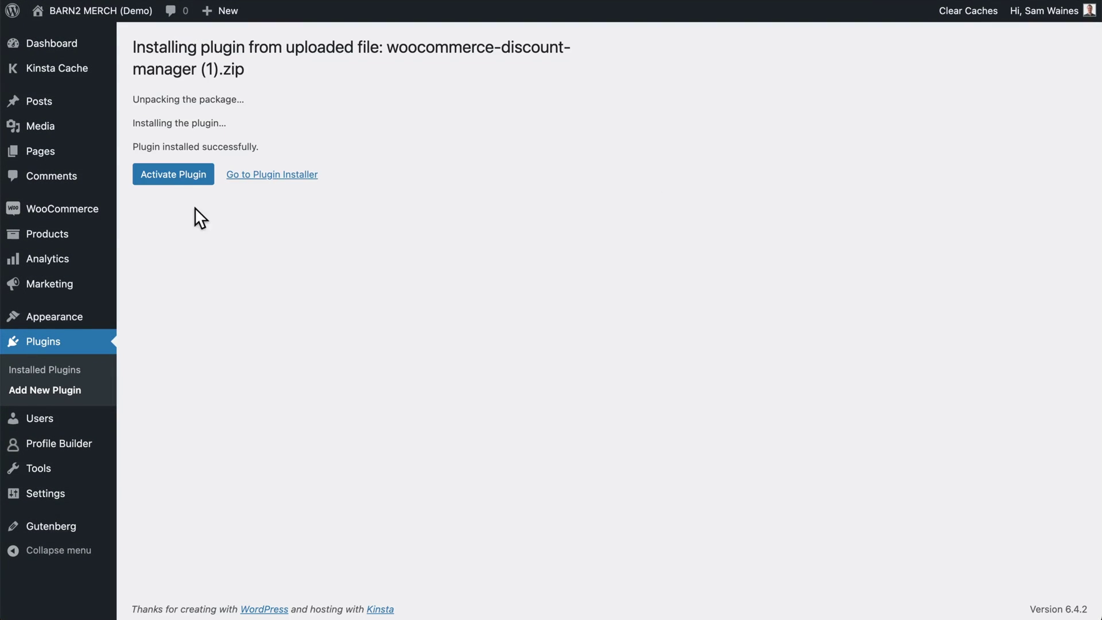
click(178, 183)
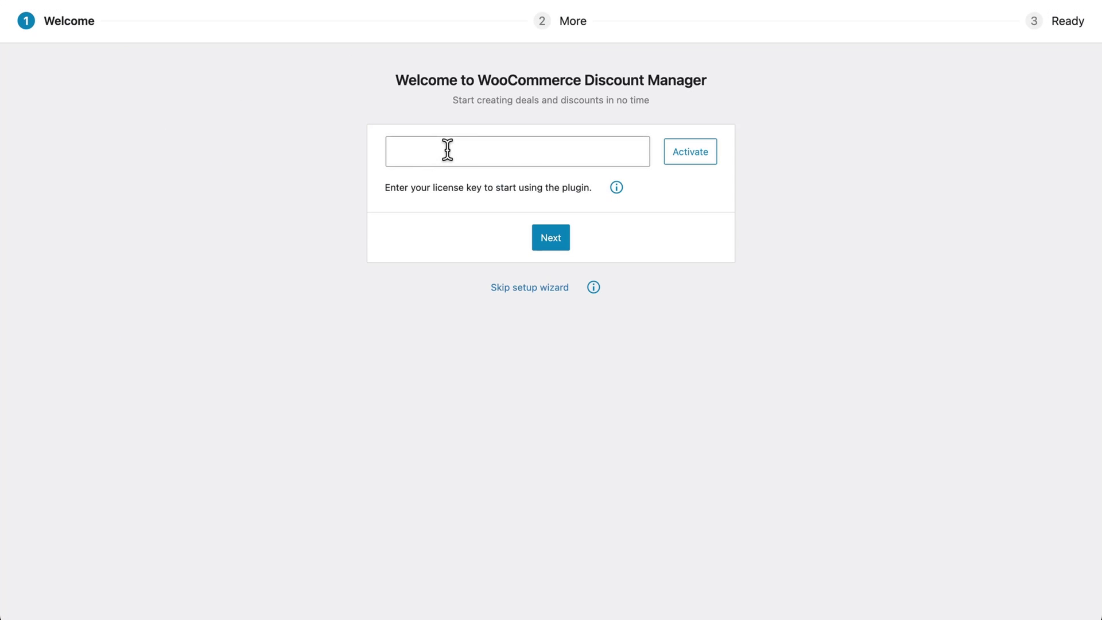
Enter the plugin's license key in the setup wizard and continue past the Welcome stage.
click(445, 150)
click(512, 195)
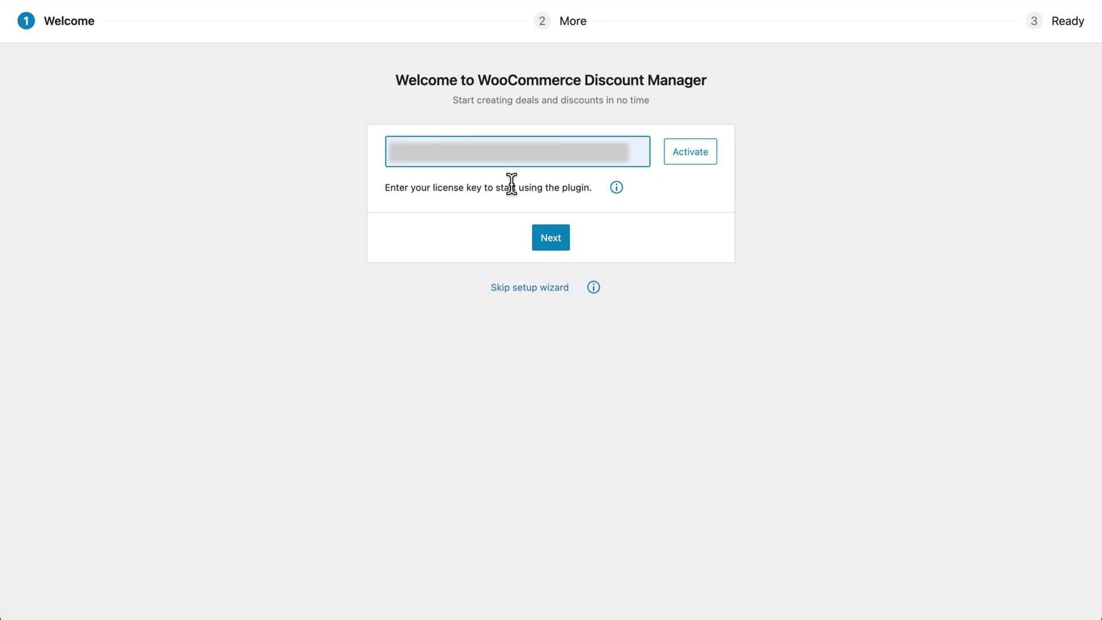
click(552, 238)
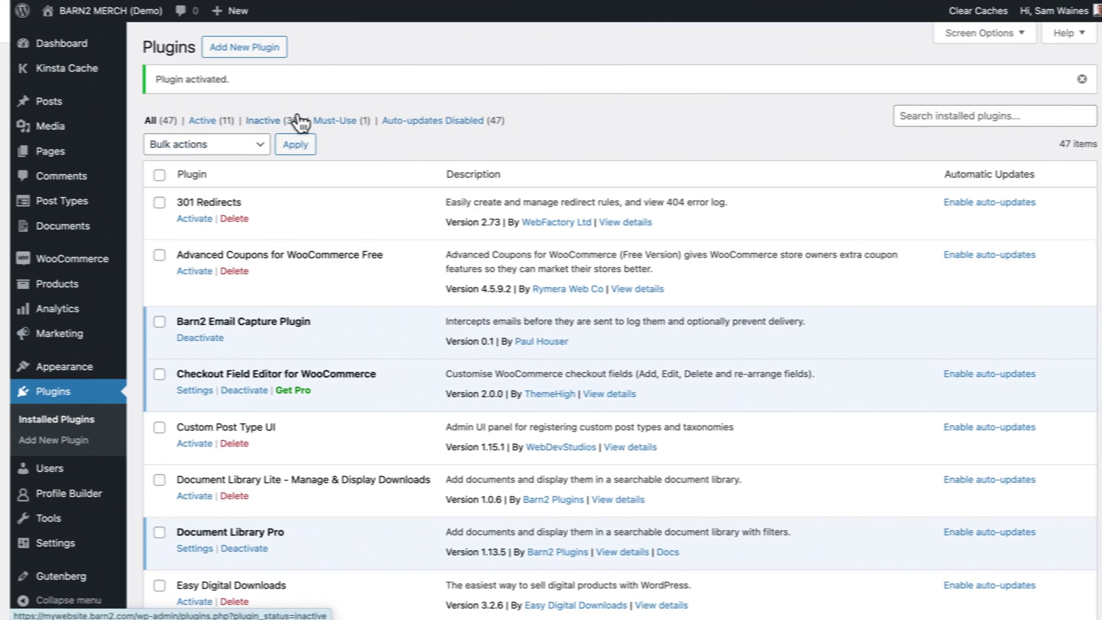
Open the Discounts area under Marketing and check the license key status in its settings.
mouse_move(86, 336)
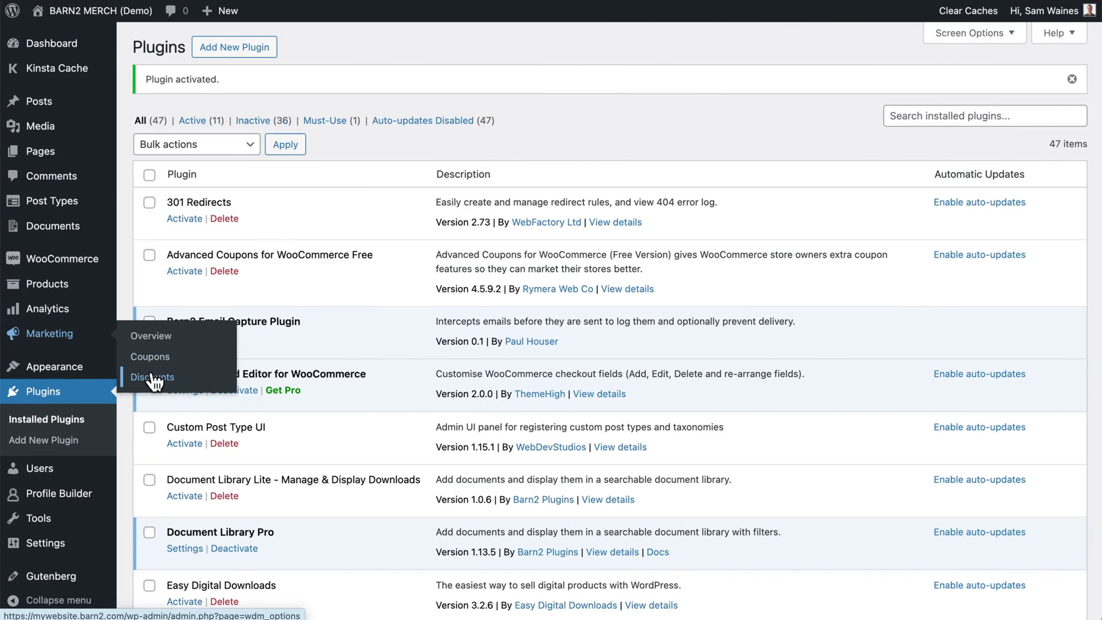
click(152, 377)
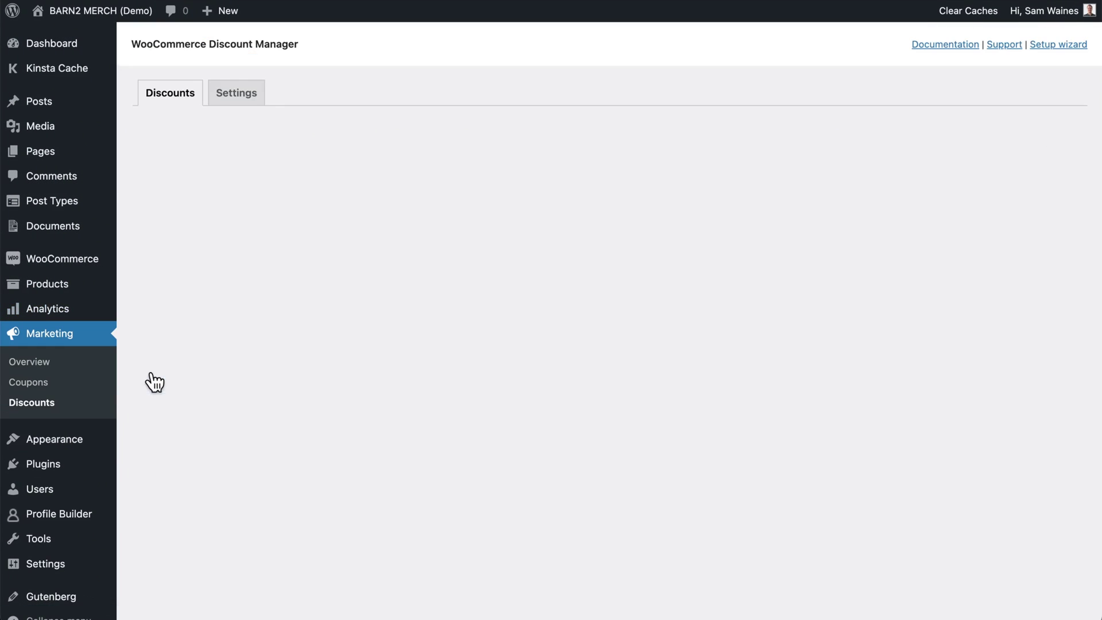
click(237, 99)
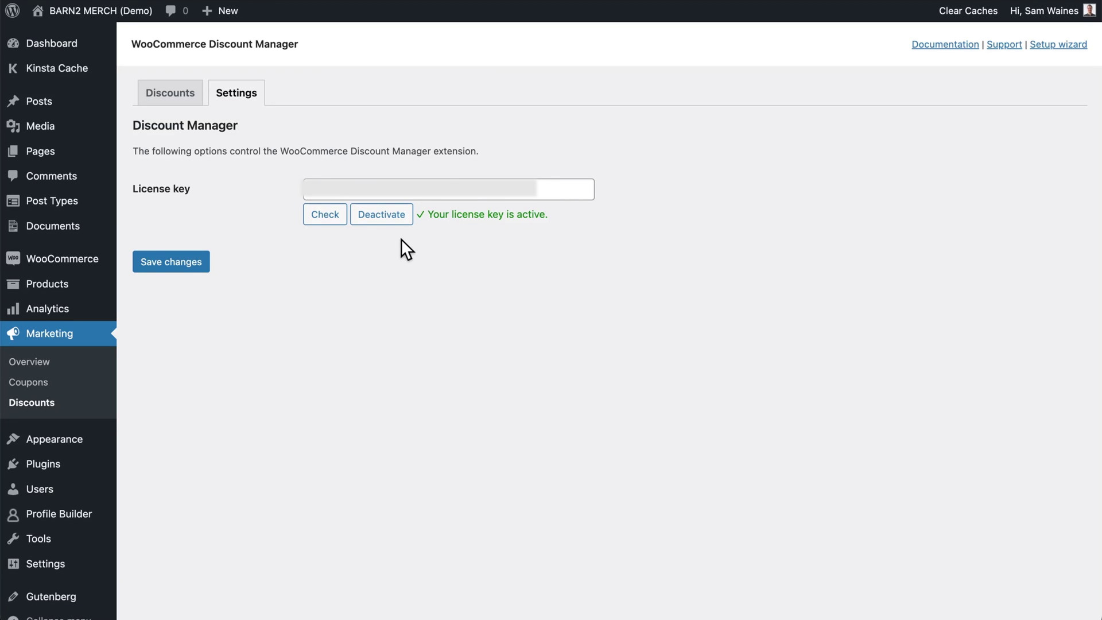
Add a new discount from the Simple template and name it "Simple 20% Off", keeping Simple as its type.
click(172, 98)
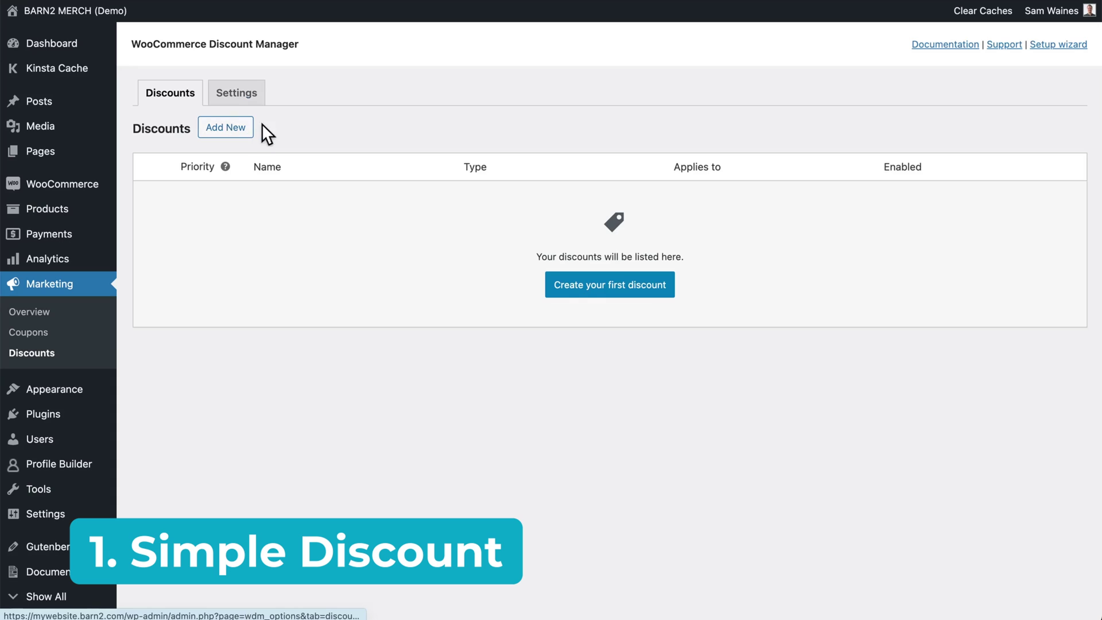
click(228, 136)
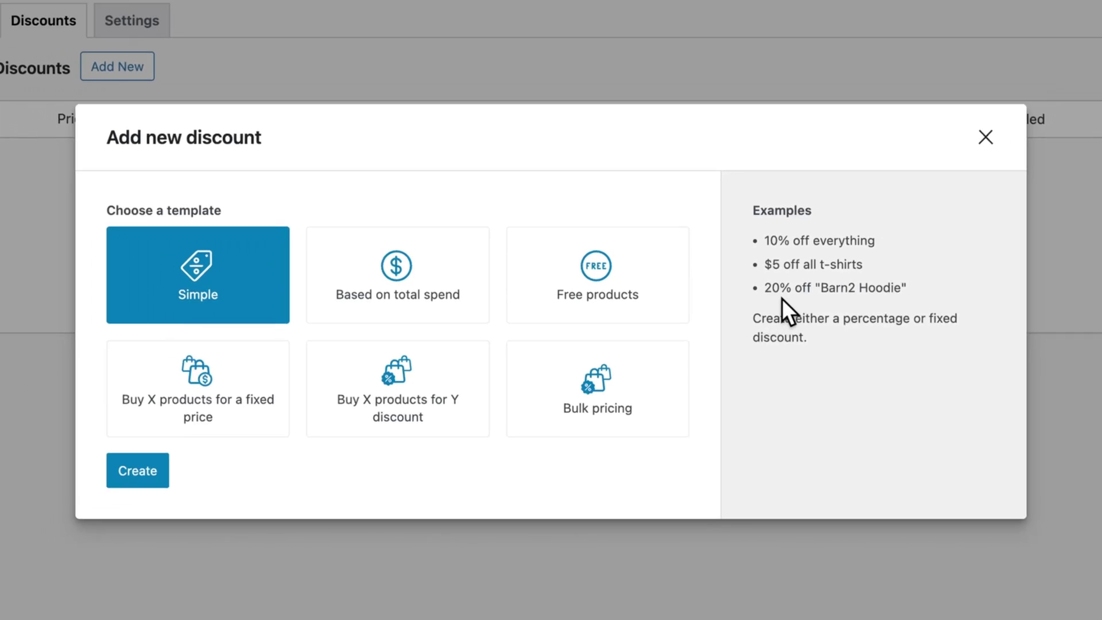
click(137, 470)
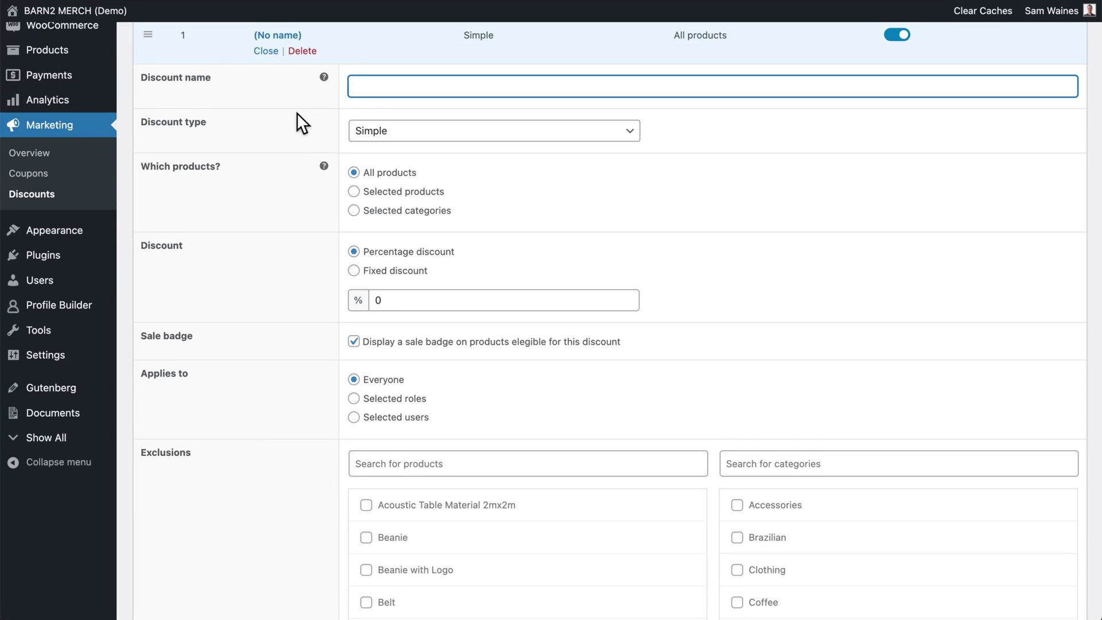
text(Simple 20% Off)
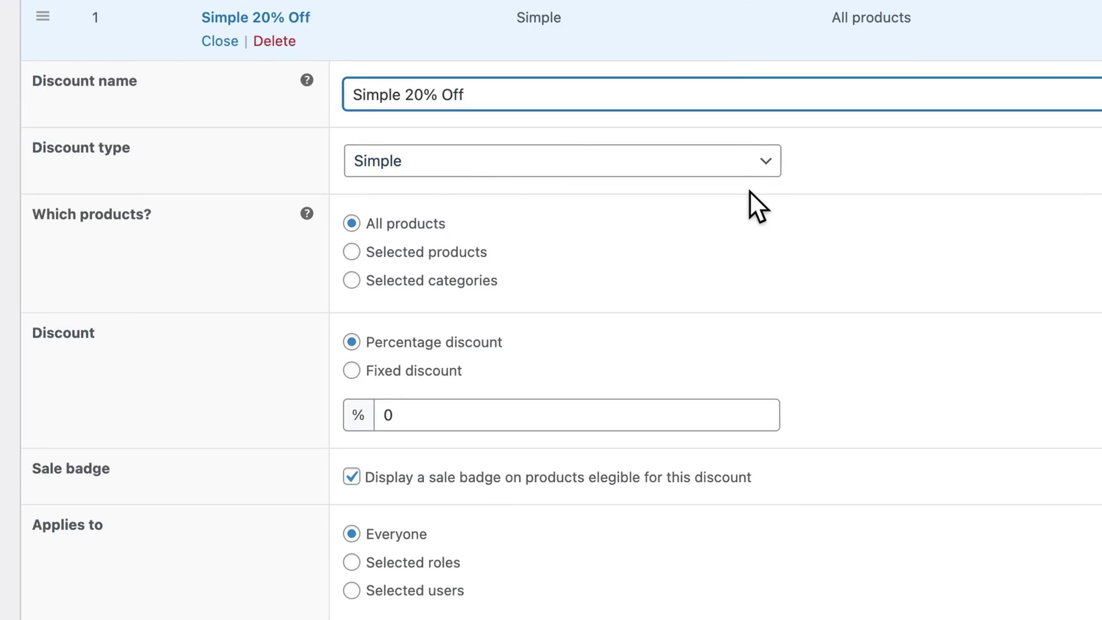
click(721, 175)
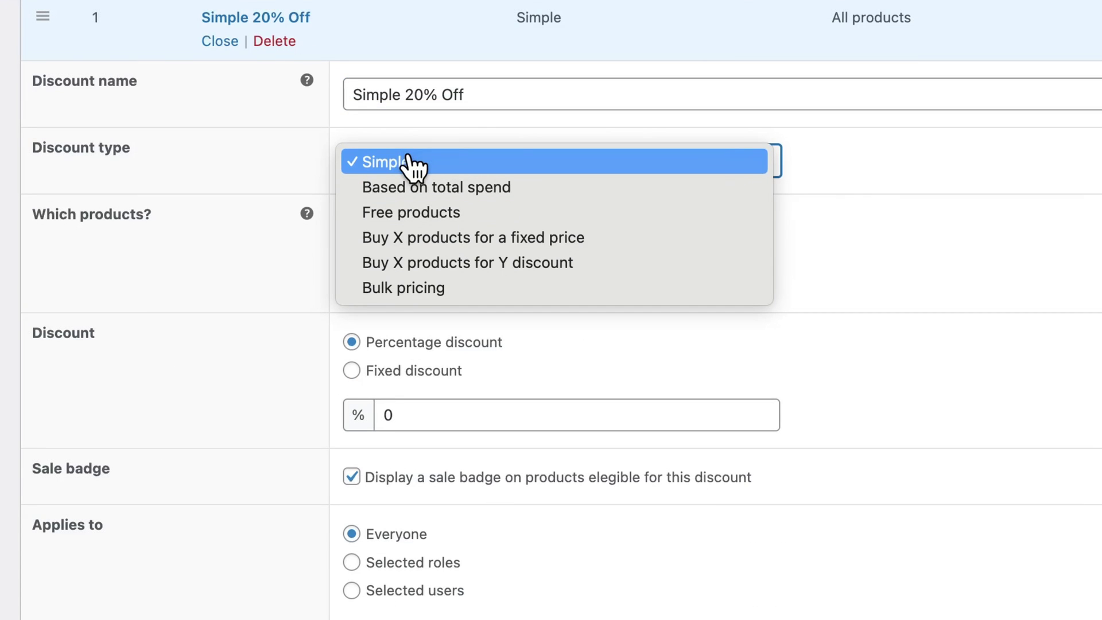
click(865, 168)
Limit the discount to selected products and choose the Cap product.
scroll(477, 247, down, 1)
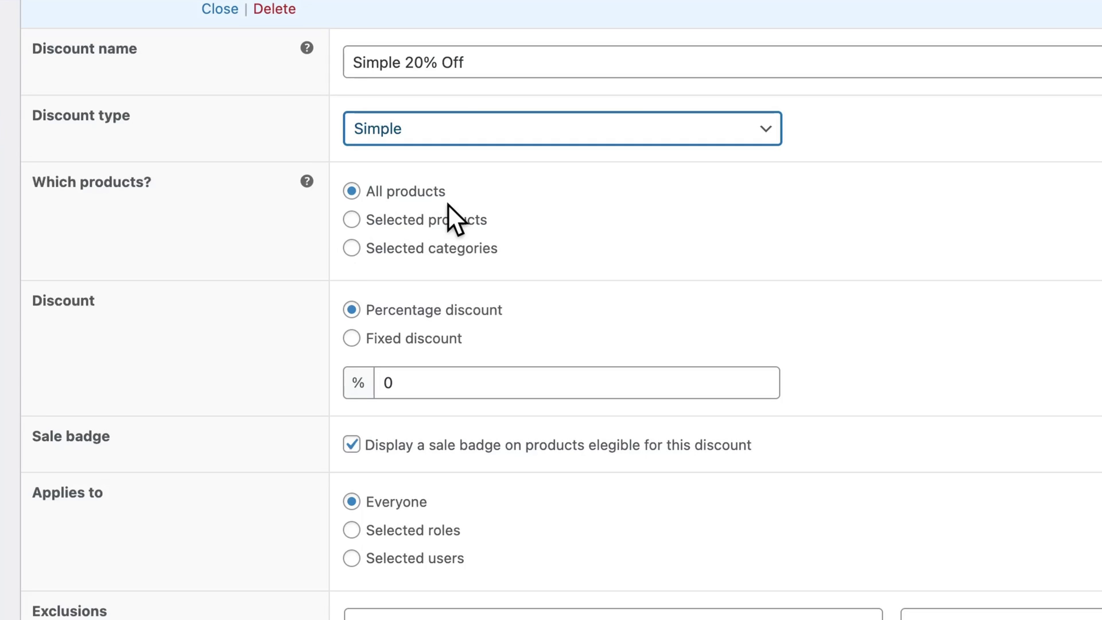
click(351, 223)
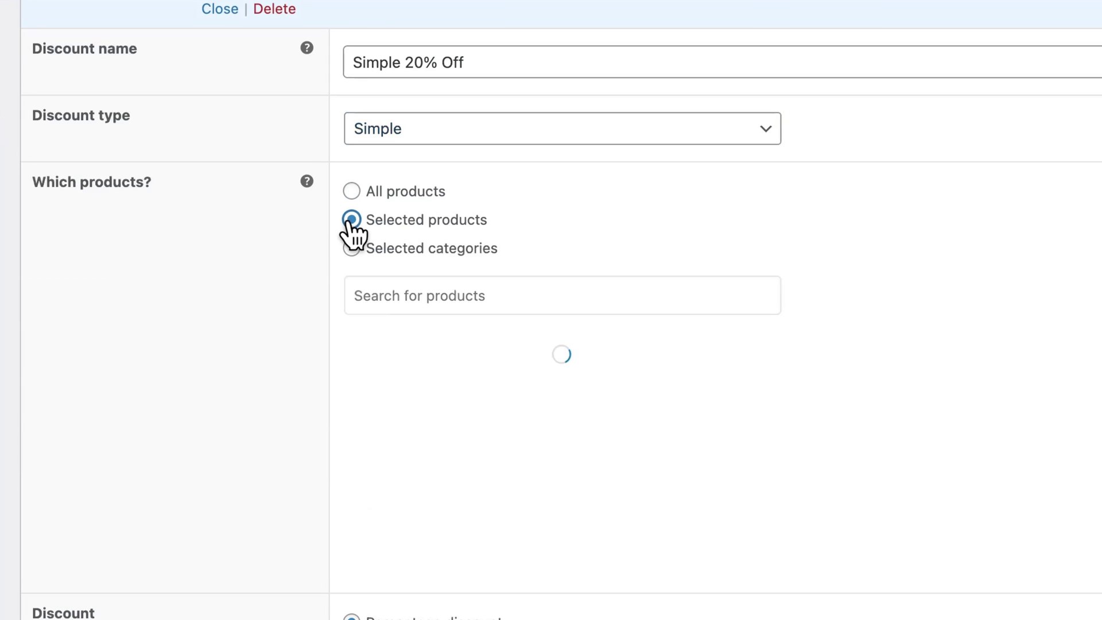
click(523, 298)
text(cap)
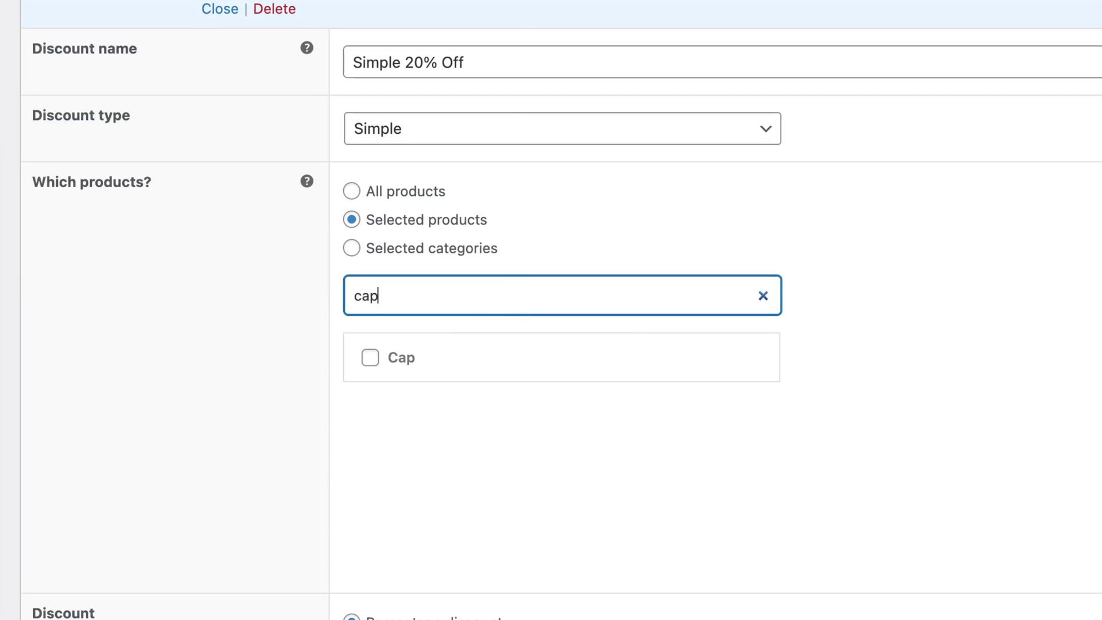
click(406, 361)
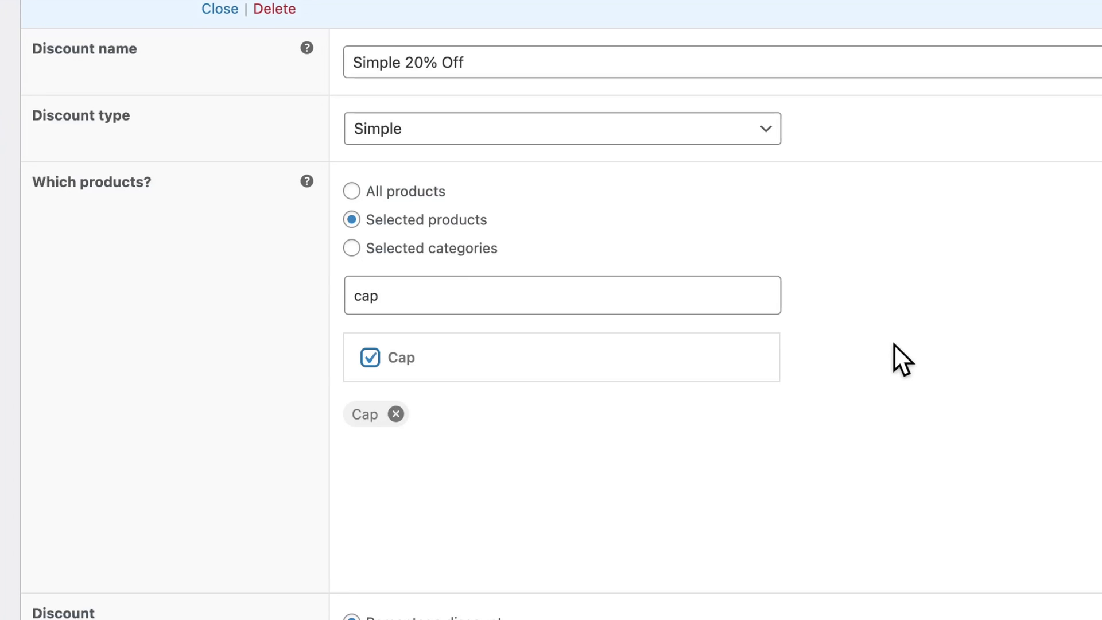
Make it a percentage discount of 20%.
scroll(893, 343, down, 3)
scroll(893, 343, down, 3)
scroll(901, 358, down, 4)
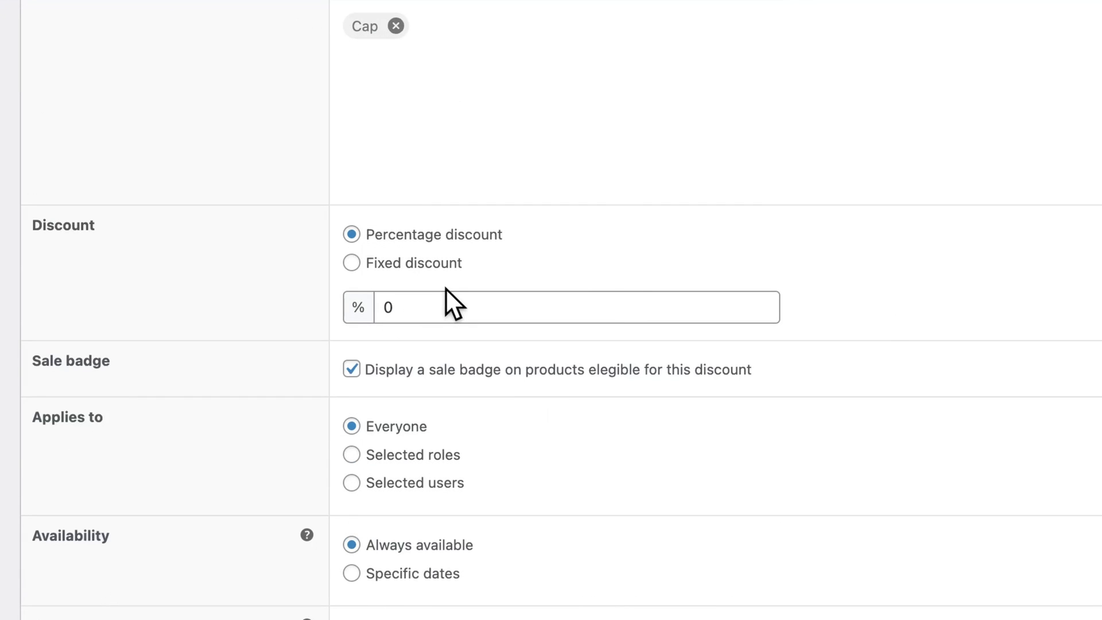
click(351, 264)
click(350, 235)
click(405, 304)
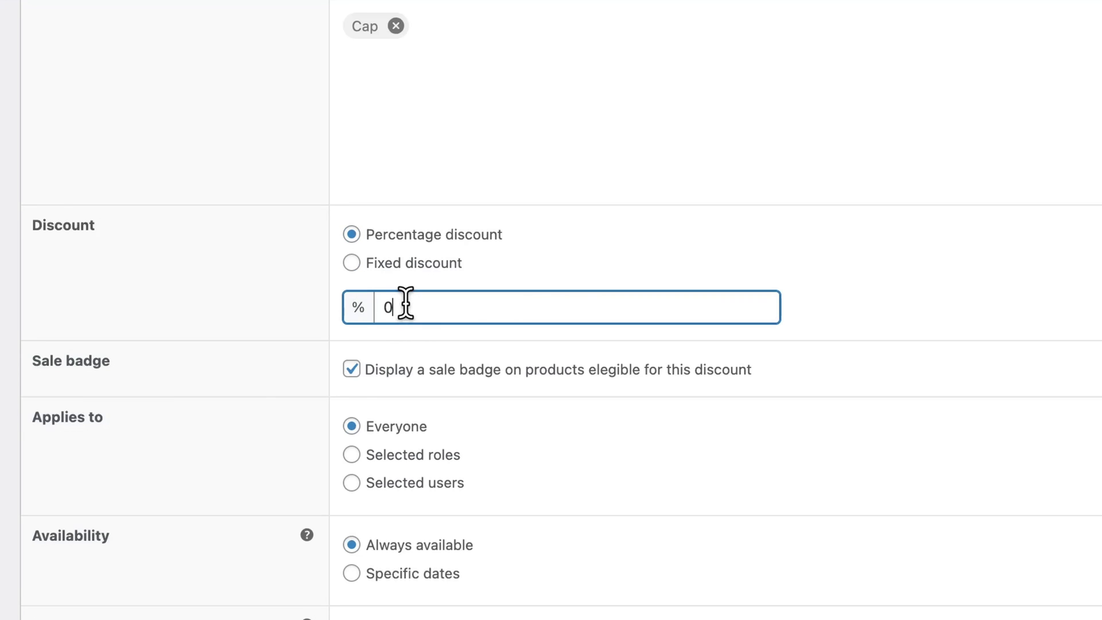
key(BackSpace)
text(20)
click(939, 343)
Try restricting the discount to the Wholesale user role.
scroll(939, 344, down, 3)
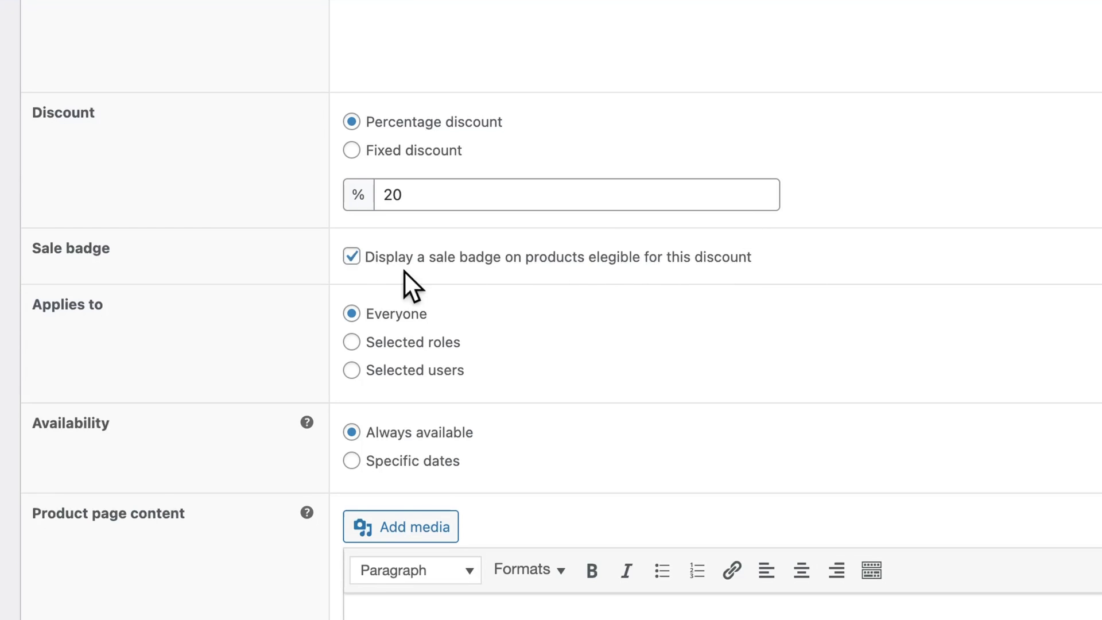
scroll(385, 267, down, 2)
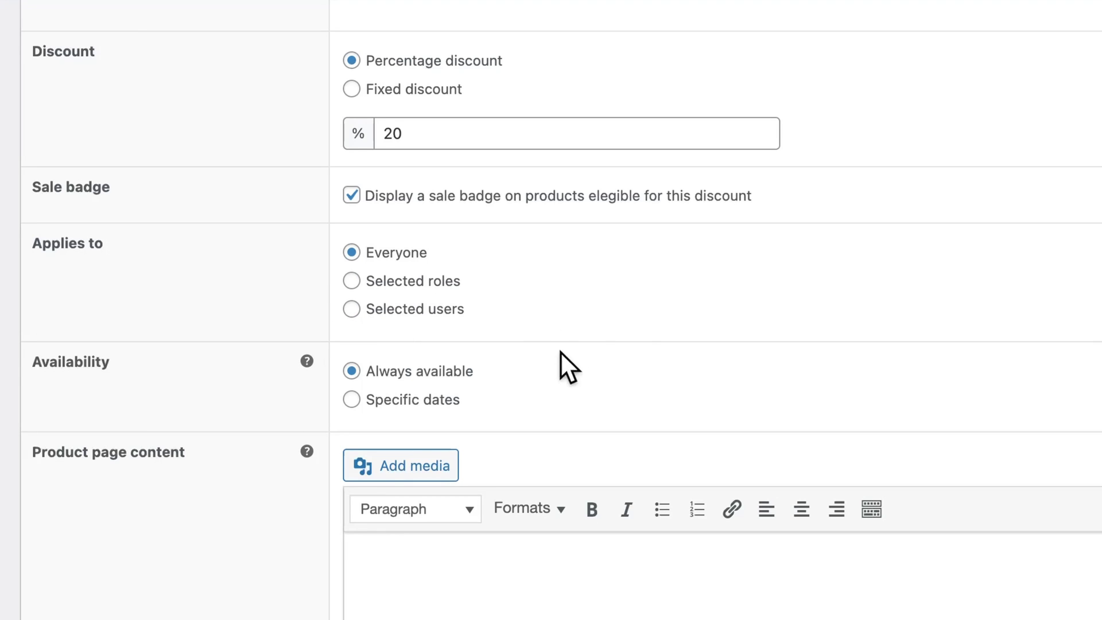
click(352, 281)
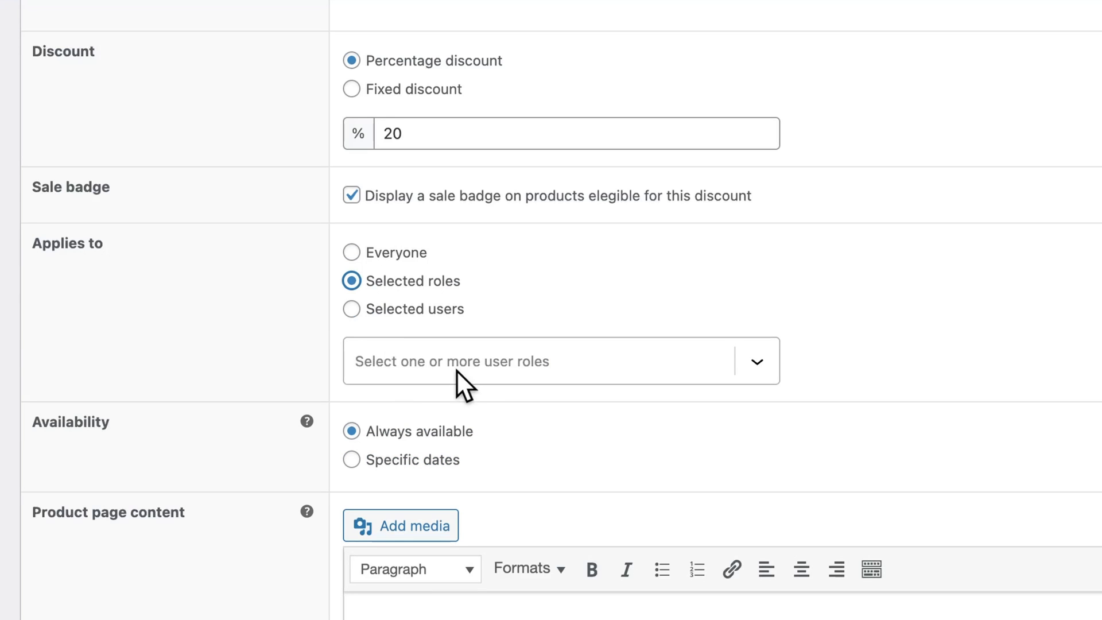
click(765, 360)
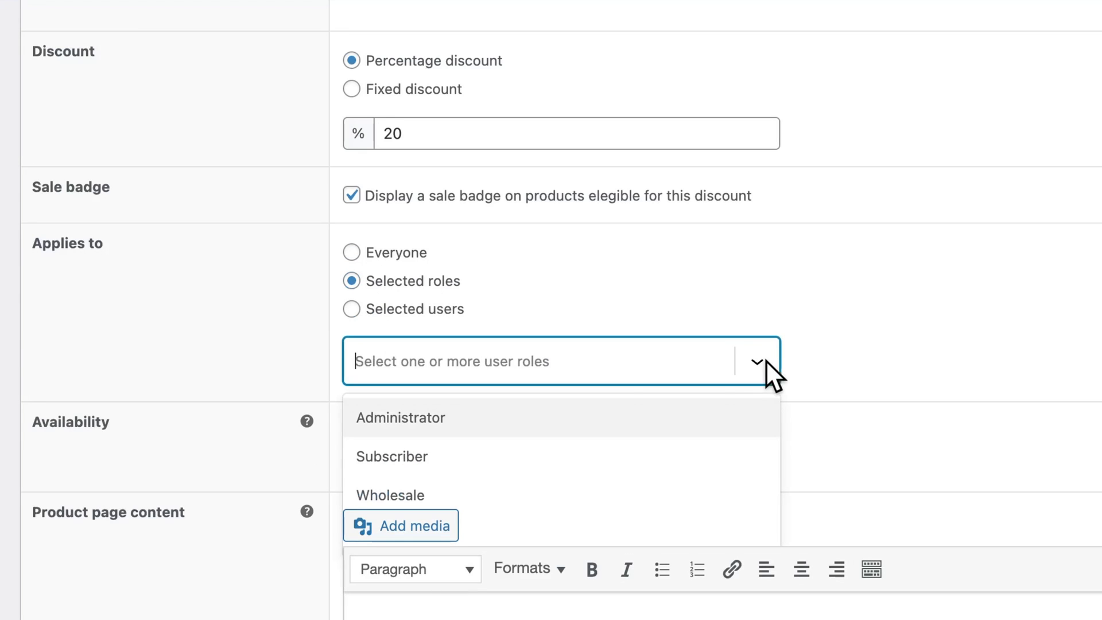
click(436, 496)
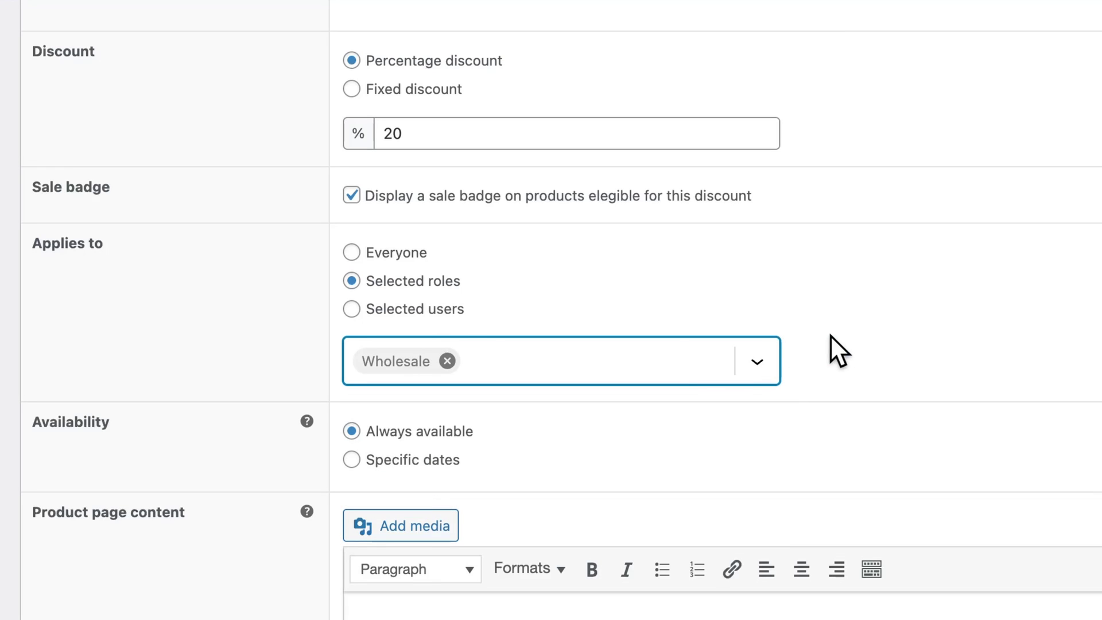
Look over the Selected users option and set the discount back to apply to Everyone.
click(351, 309)
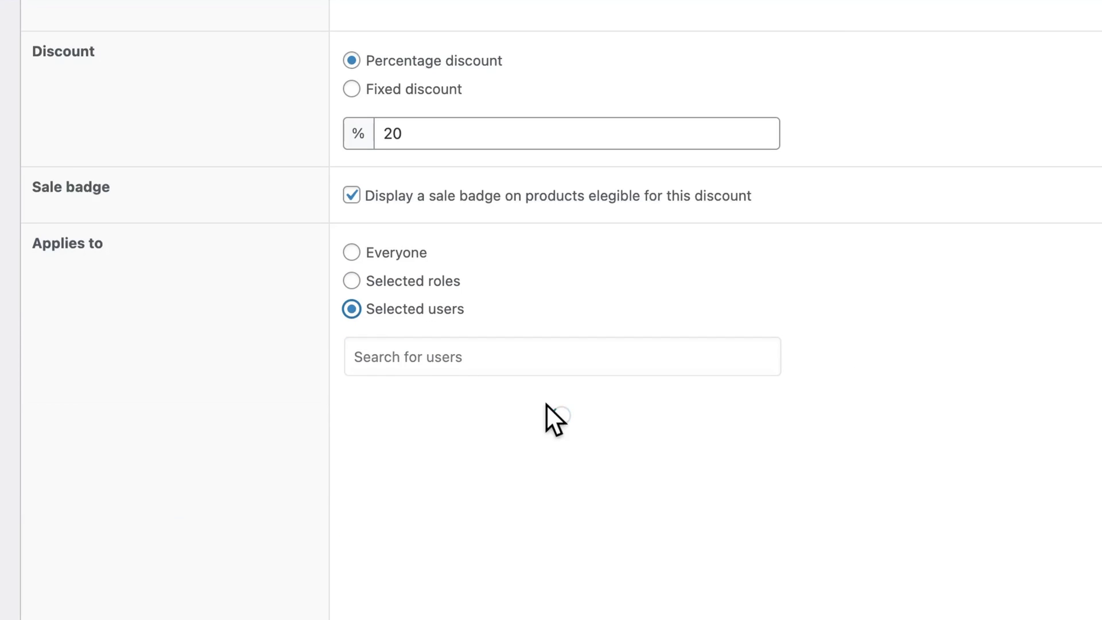
scroll(979, 390, down, 1)
scroll(979, 389, down, 1)
scroll(979, 389, up, 2)
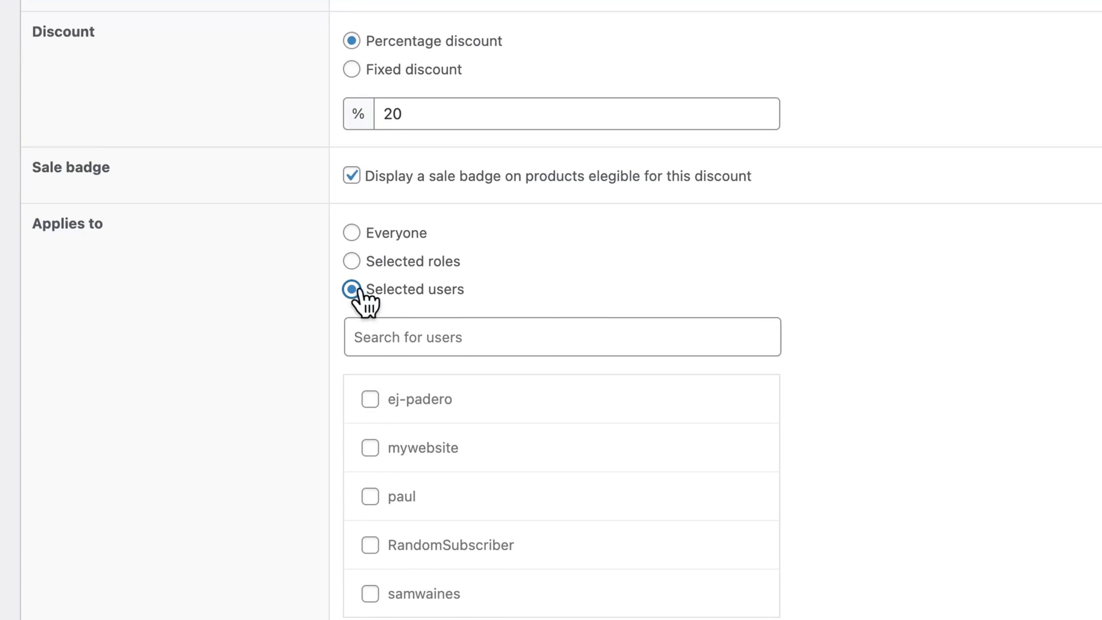
click(353, 236)
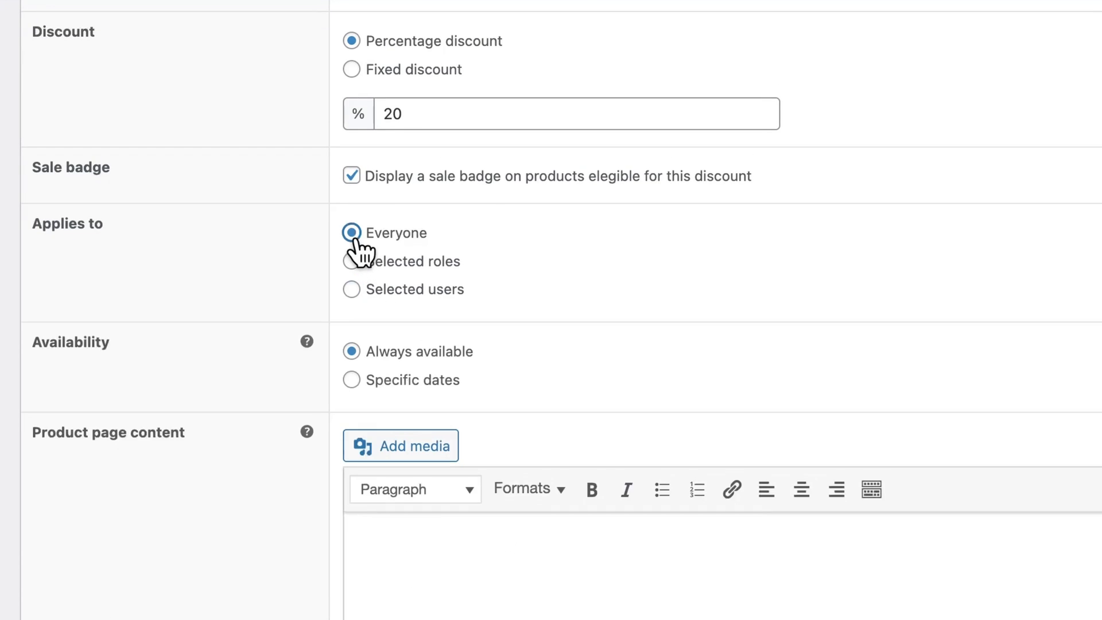
Make the discount available on specific dates, from 01-02-2024 to 29-02-2024.
scroll(506, 297, down, 4)
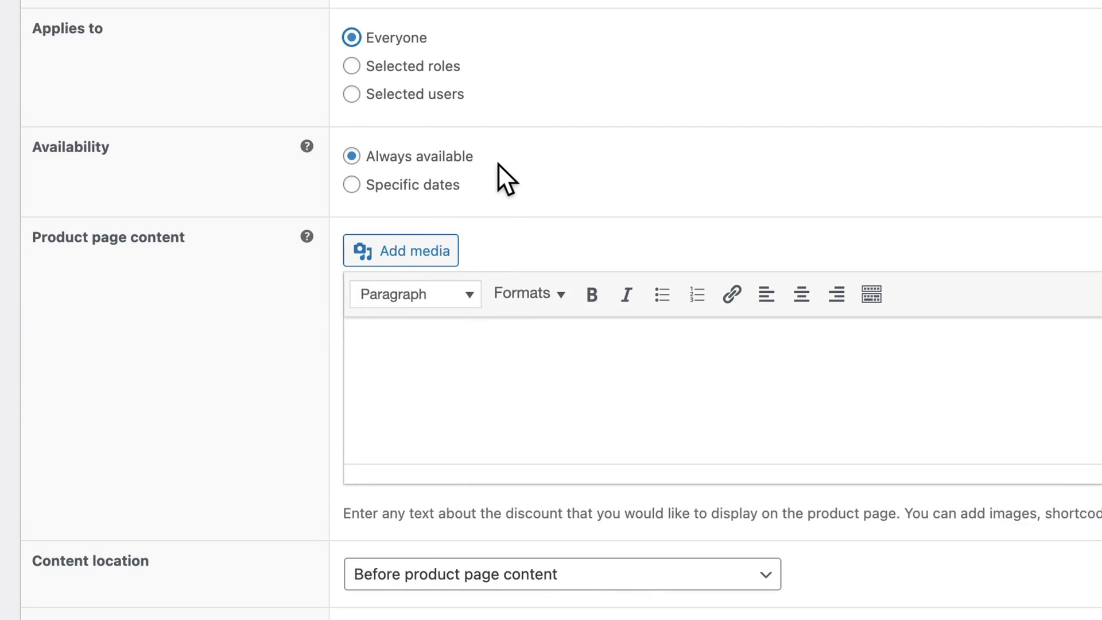
click(352, 185)
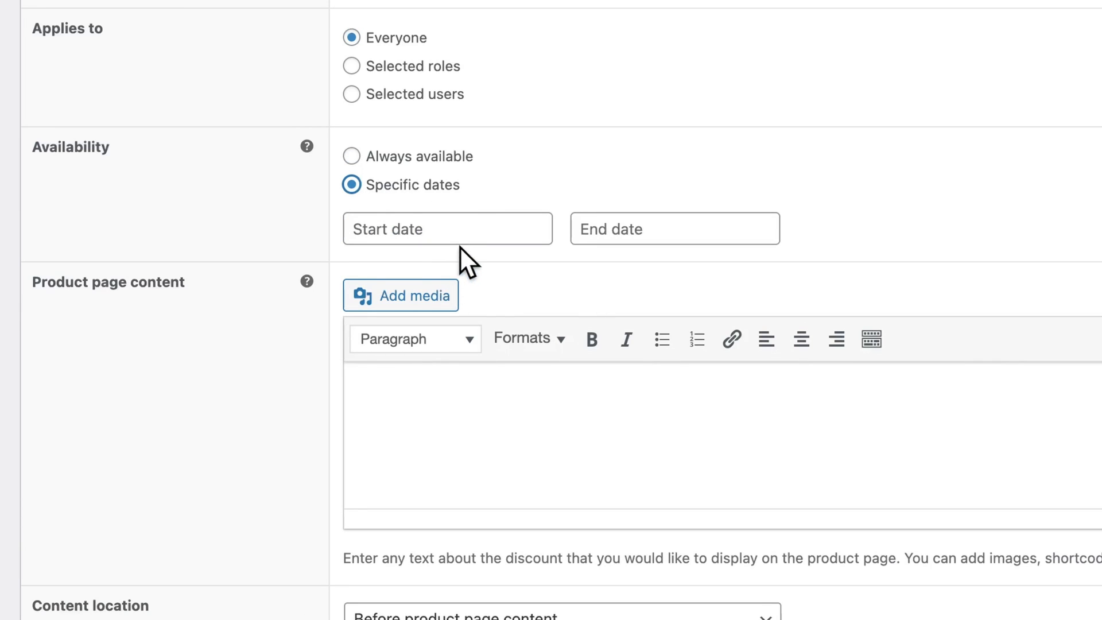
click(472, 224)
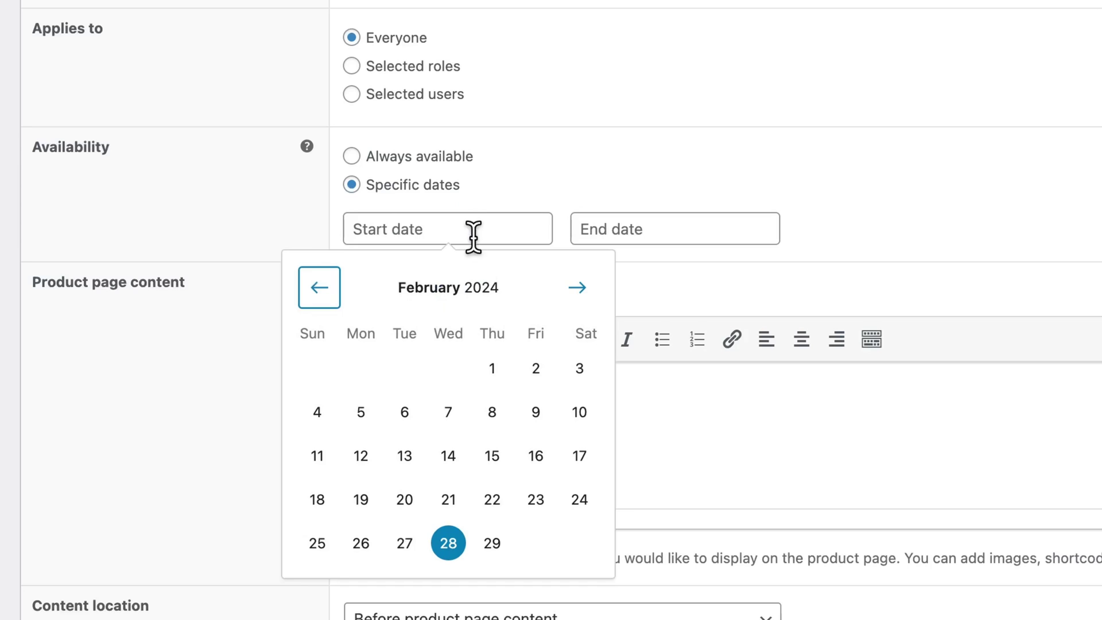
click(492, 371)
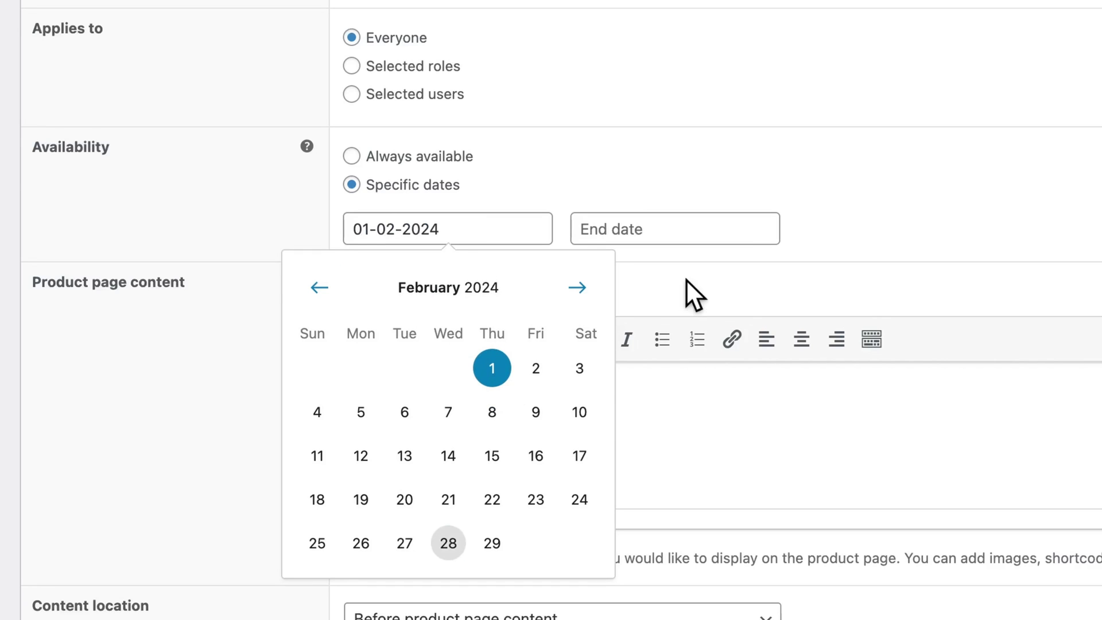
click(750, 228)
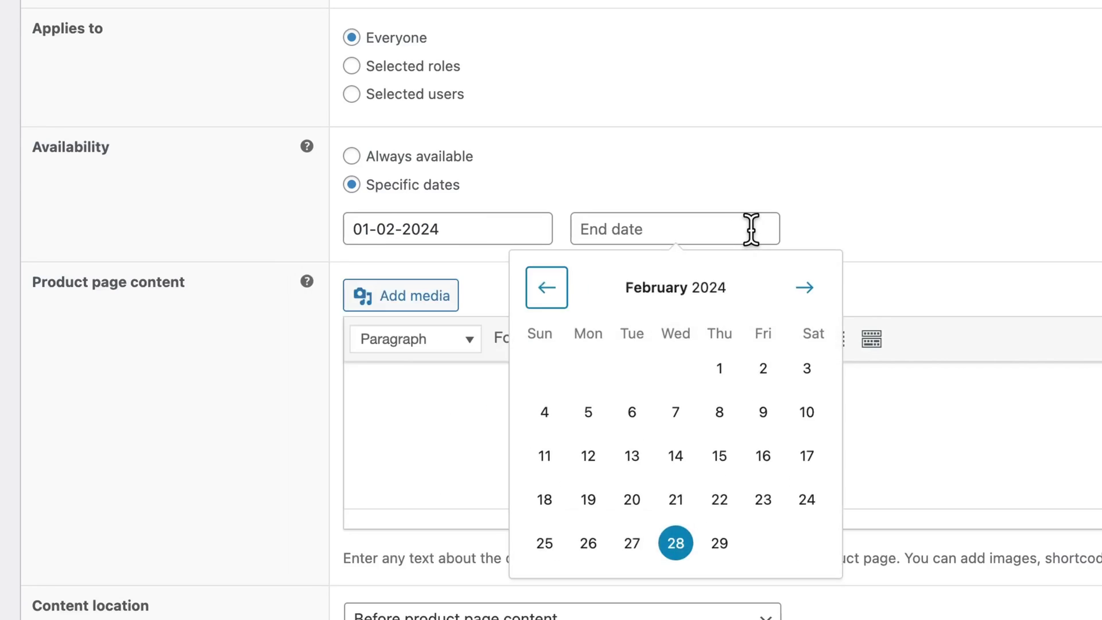
click(719, 549)
click(846, 212)
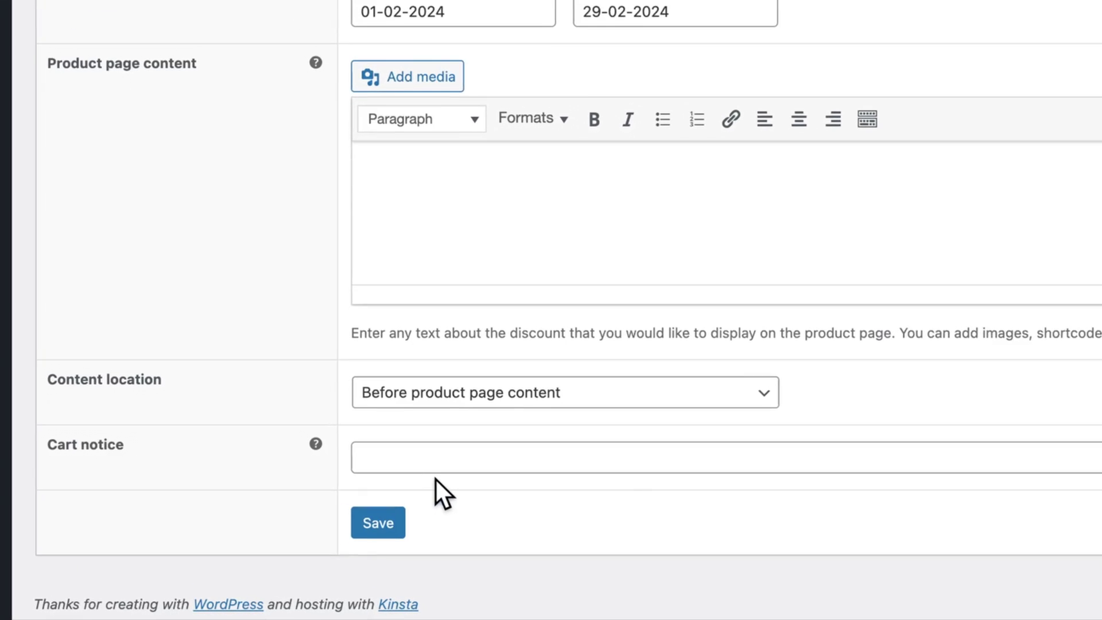
Enter "Sale Applied" as the cart notice and save the discount.
click(511, 451)
text(Sale Appl)
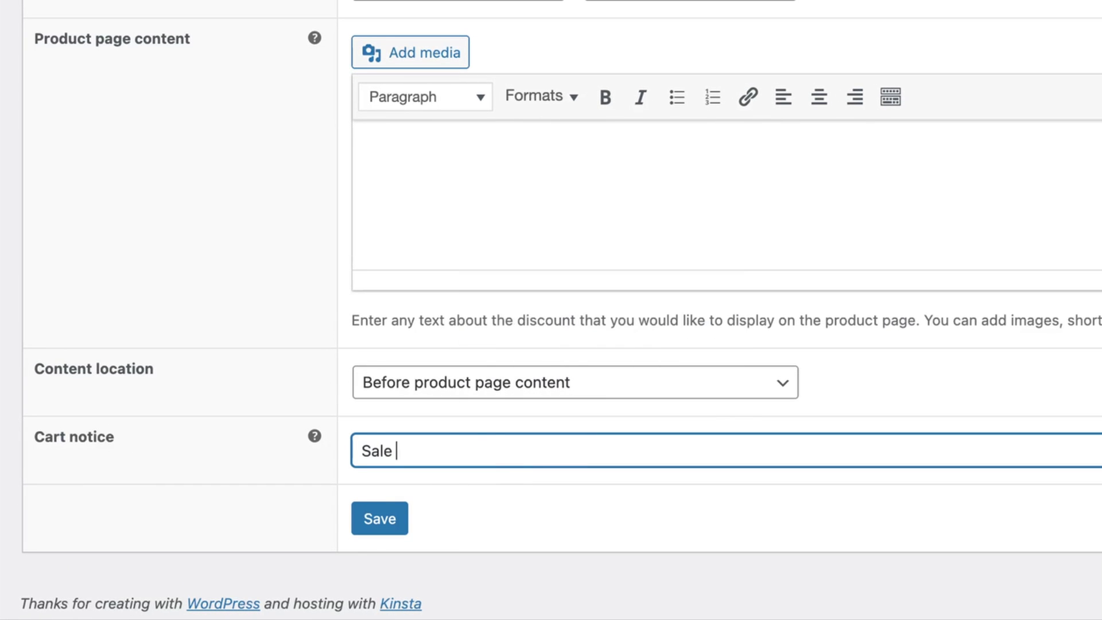
text(ied)
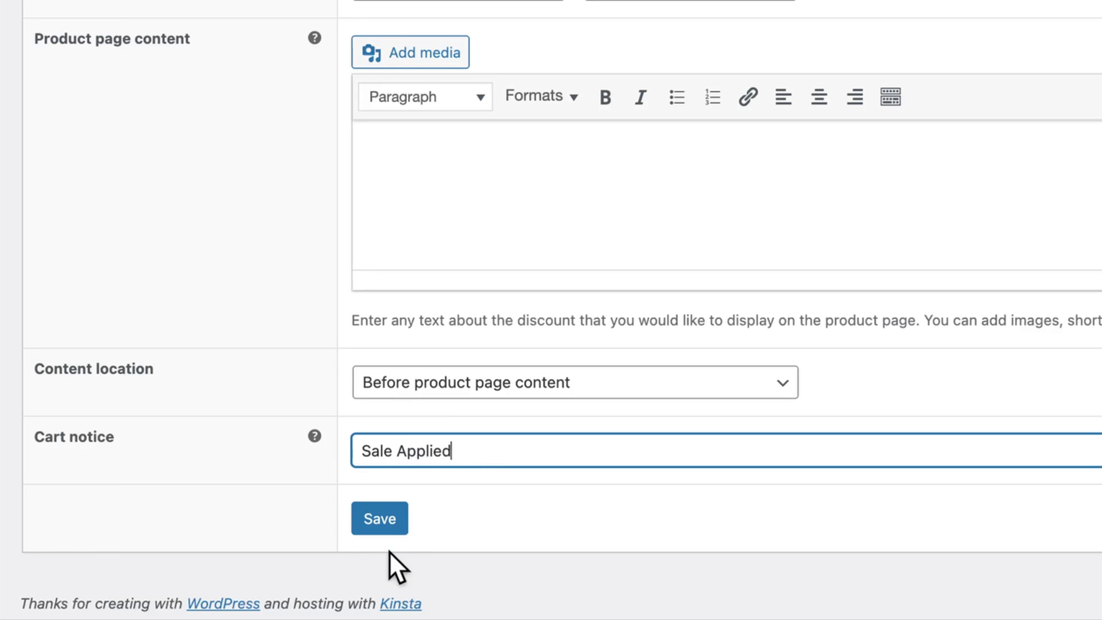
click(380, 519)
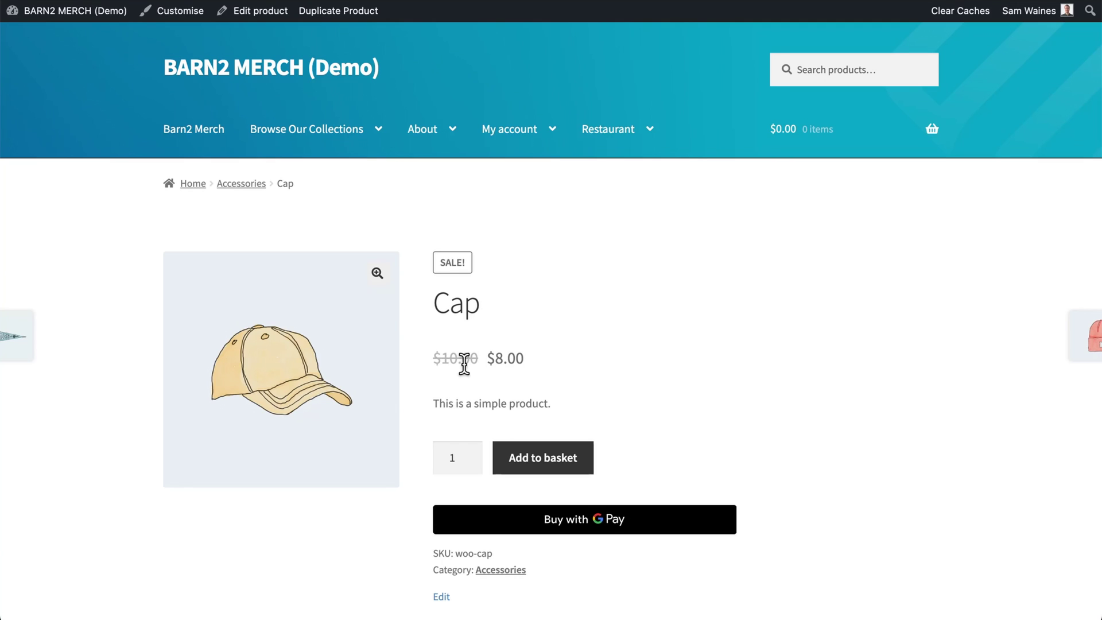
Switch to the storefront's Cap product page, add the Cap to the basket and update its quantity to 3.
scroll(615, 275, down, 2)
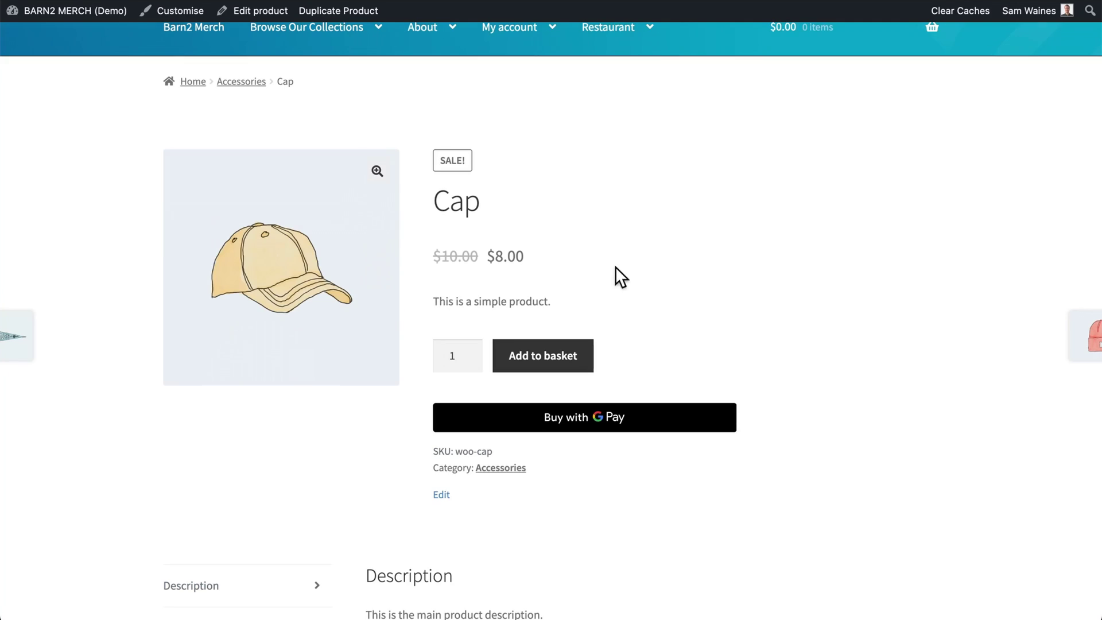
scroll(635, 236, up, 1)
scroll(635, 235, down, 1)
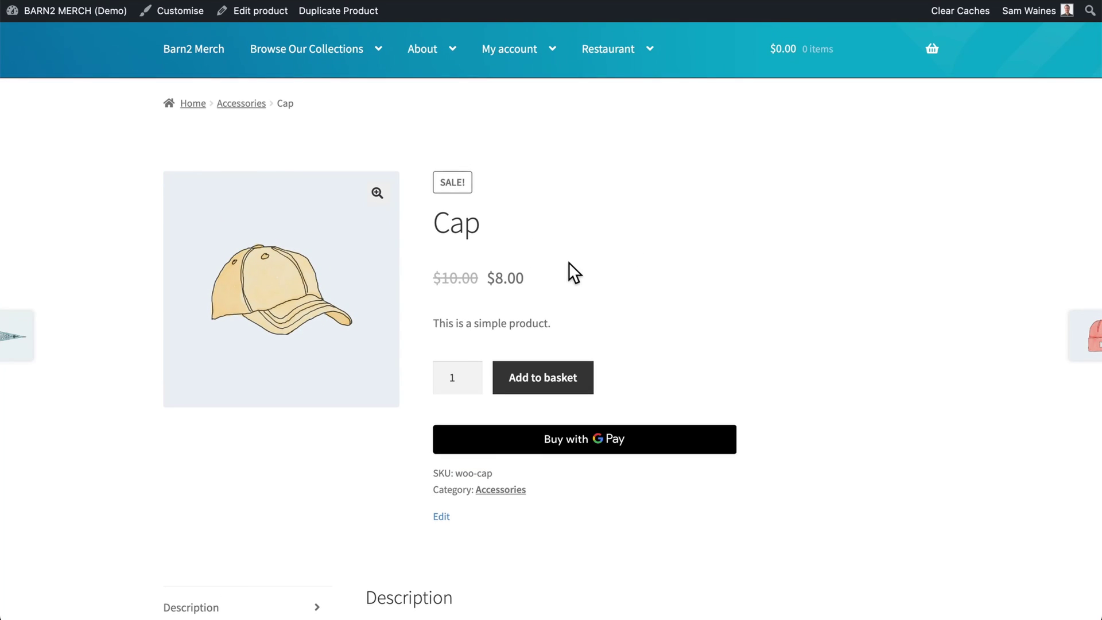
click(562, 390)
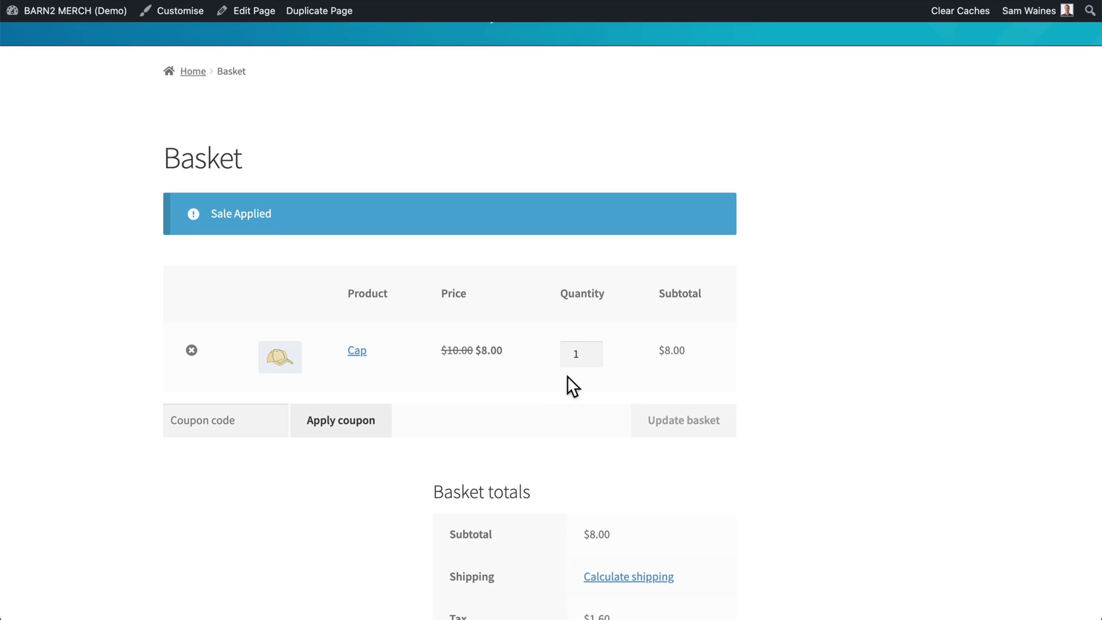
click(593, 350)
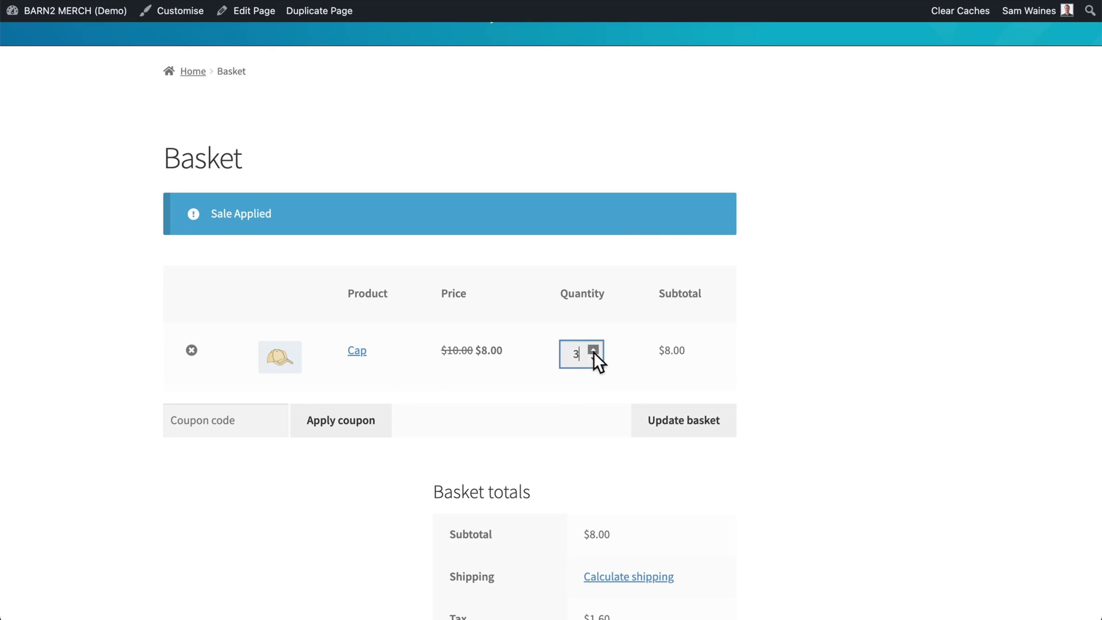
click(659, 414)
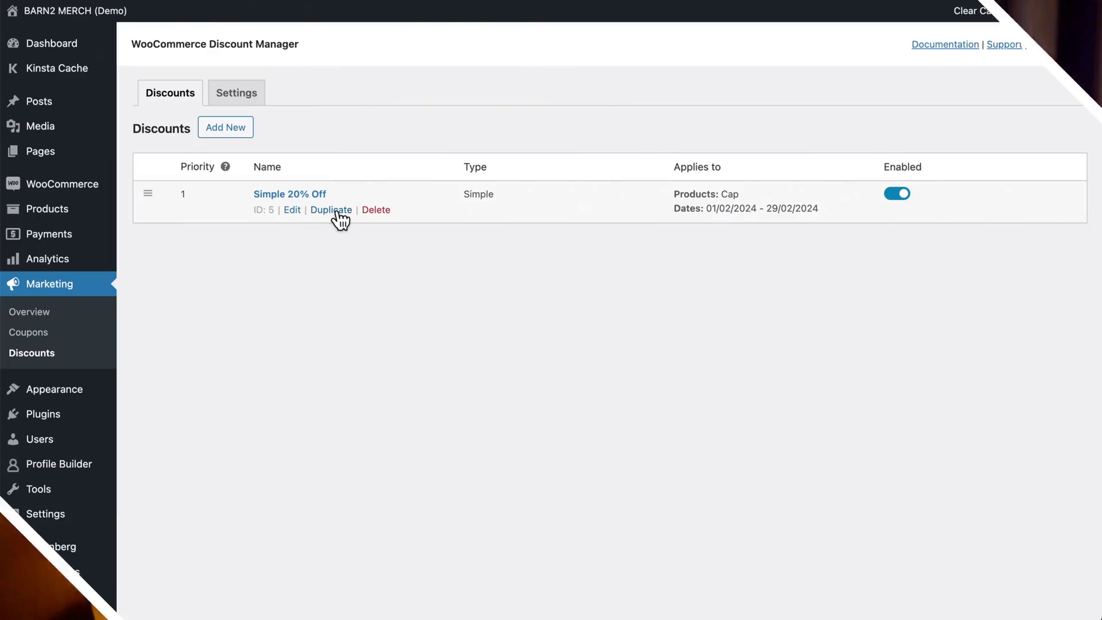
Turn a duplicate of the Simple 20% Off discount into a Based on total spend discount named "Based on total spend (test)".
click(338, 211)
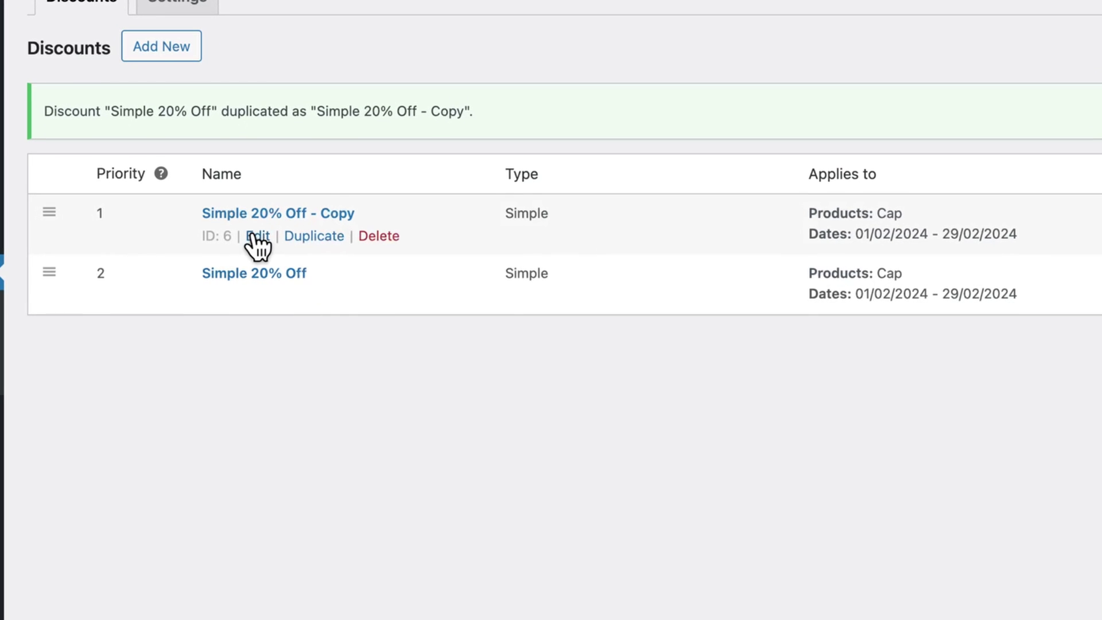
click(257, 237)
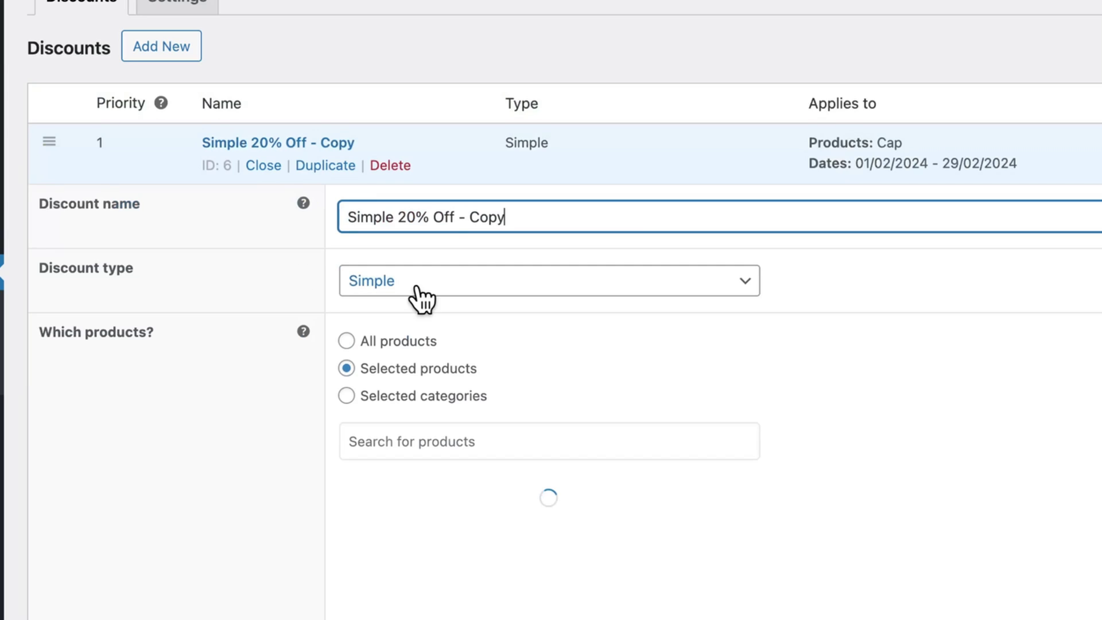
click(522, 286)
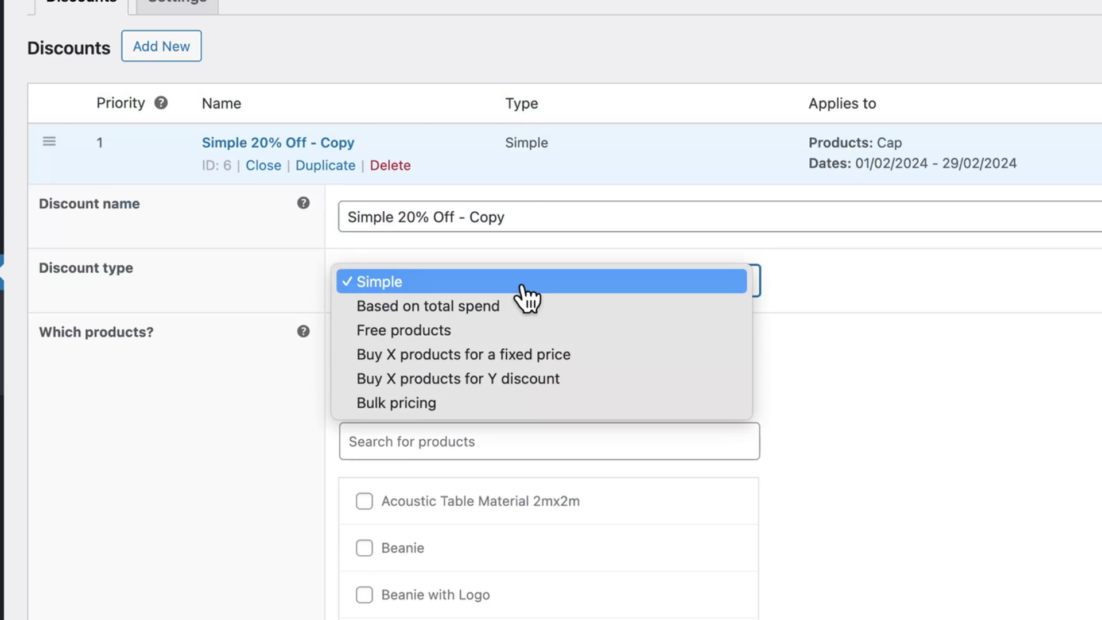
click(491, 307)
scroll(589, 350, down, 5)
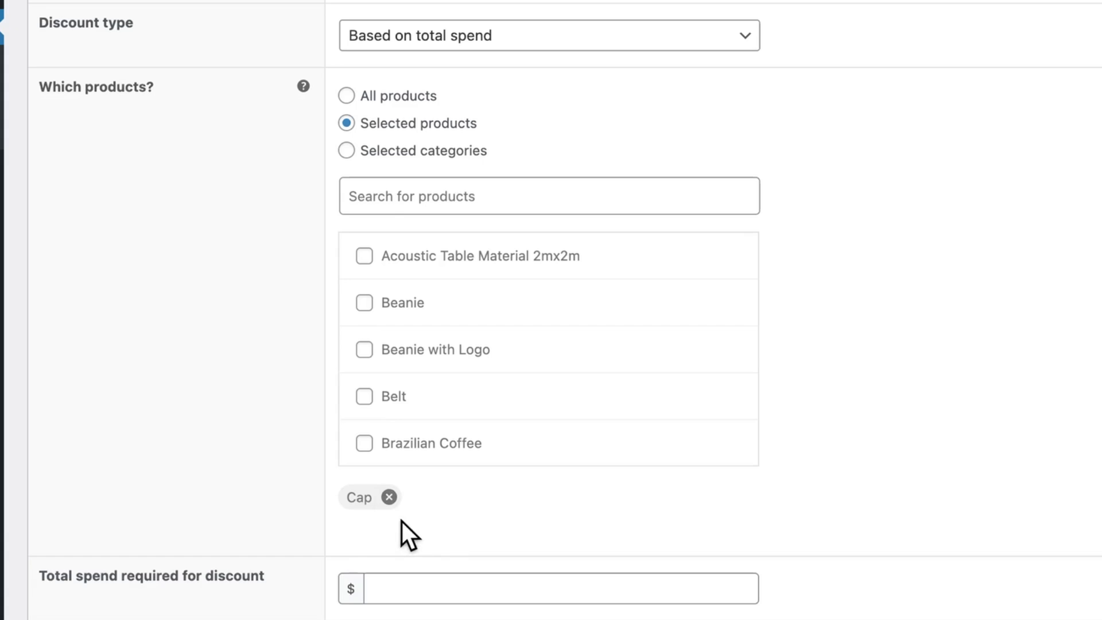
scroll(417, 519, up, 3)
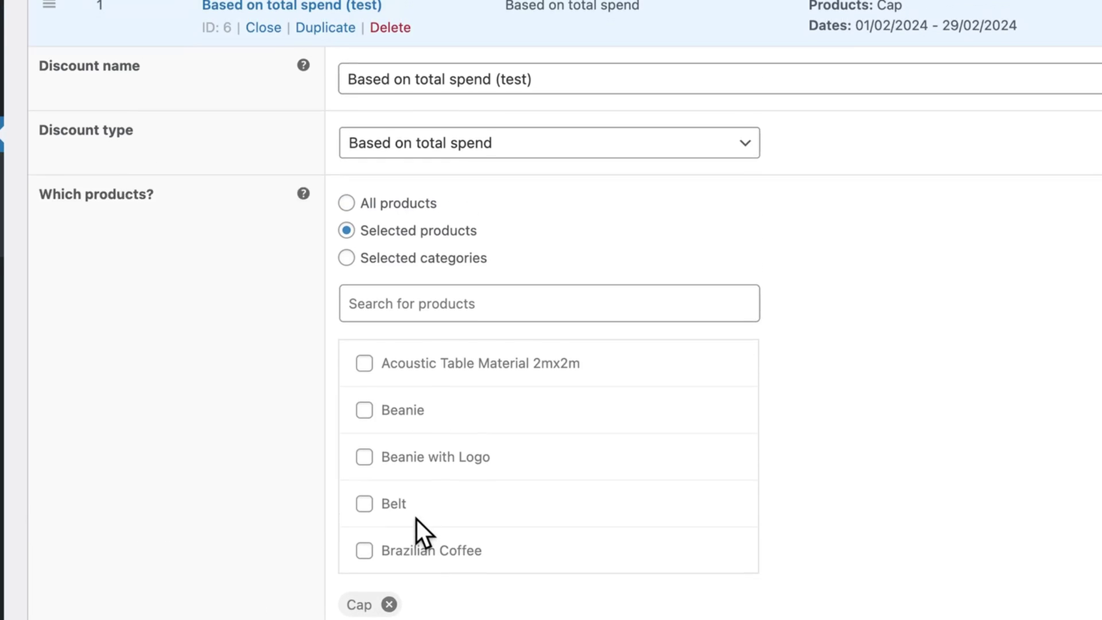
Disable the original Simple 20% Off discount in the discounts list.
scroll(417, 518, down, 8)
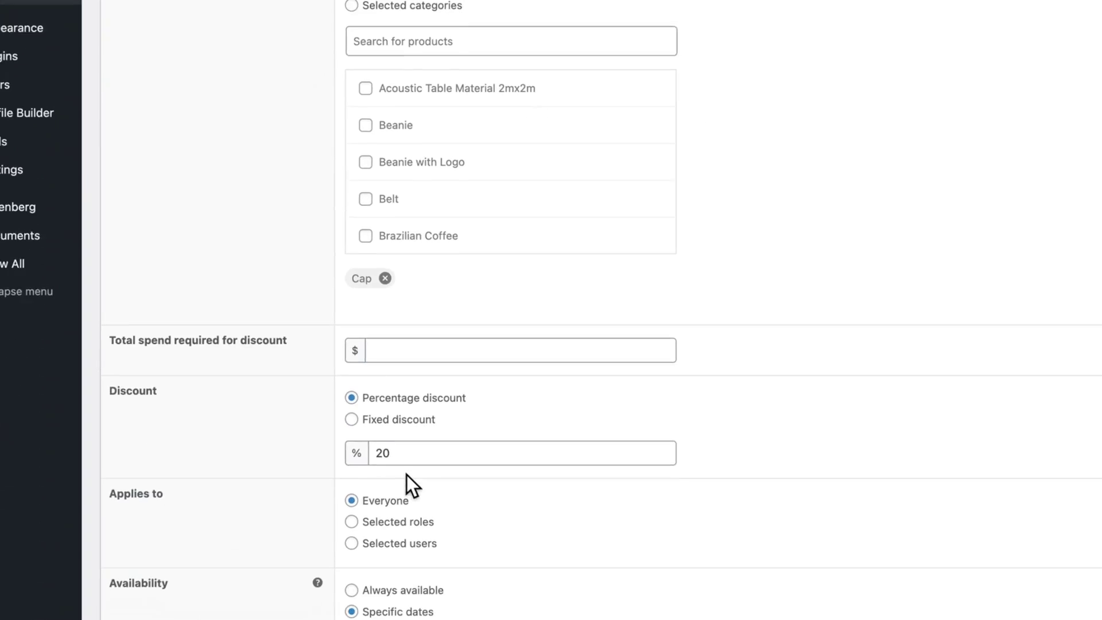
scroll(401, 453, down, 4)
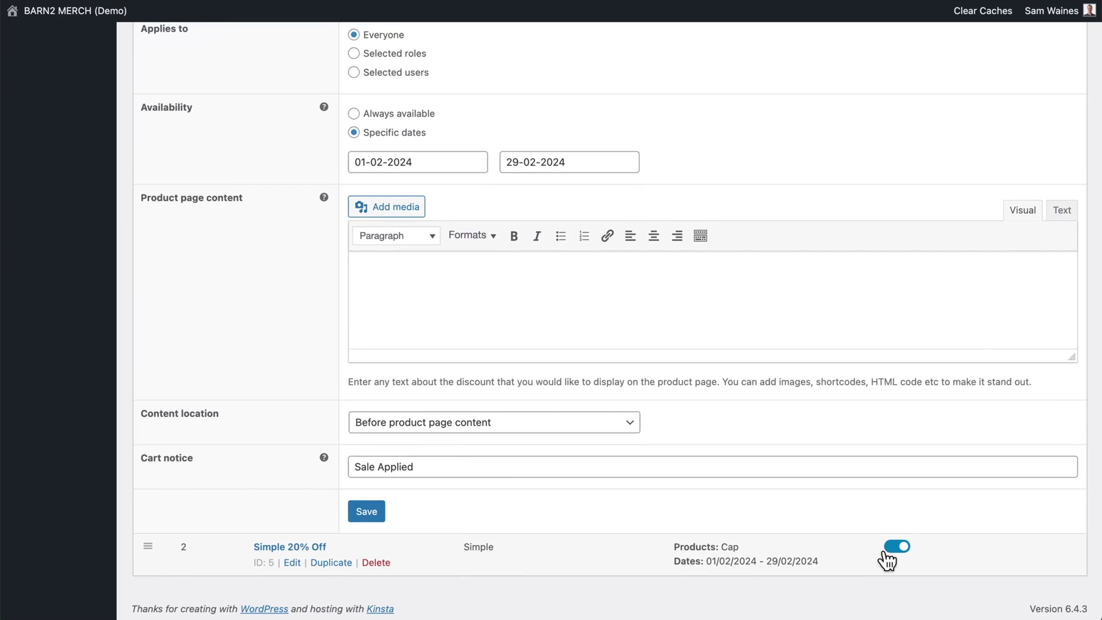
click(898, 548)
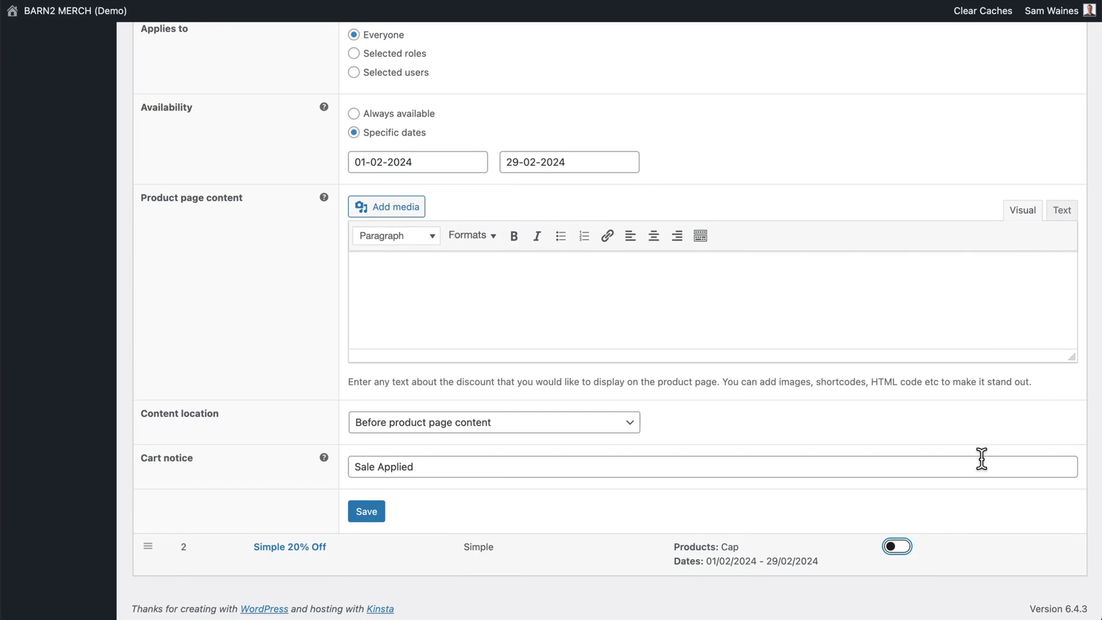
Set the total spend required for the discount to $50.00 and the percentage discount to 25%.
scroll(981, 459, up, 10)
scroll(981, 459, up, 2)
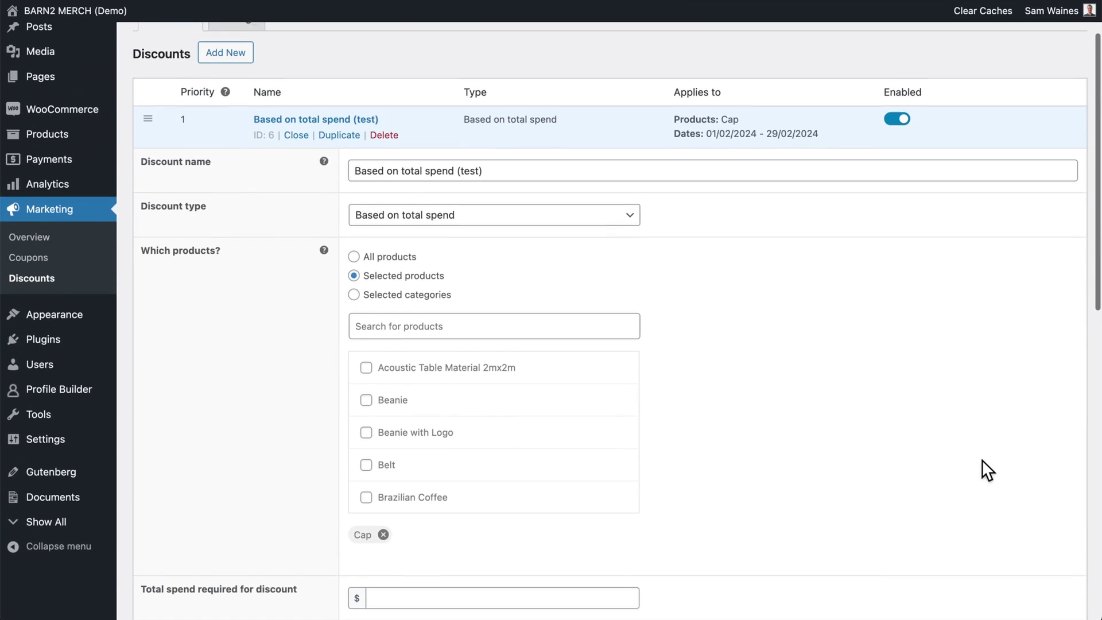
scroll(981, 459, down, 3)
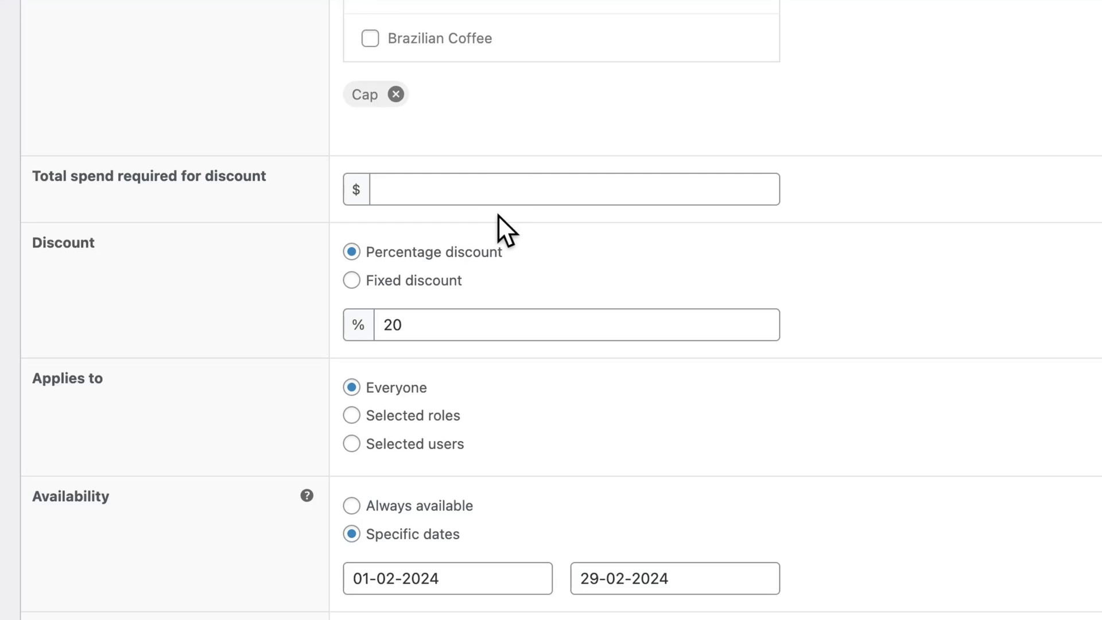
click(497, 191)
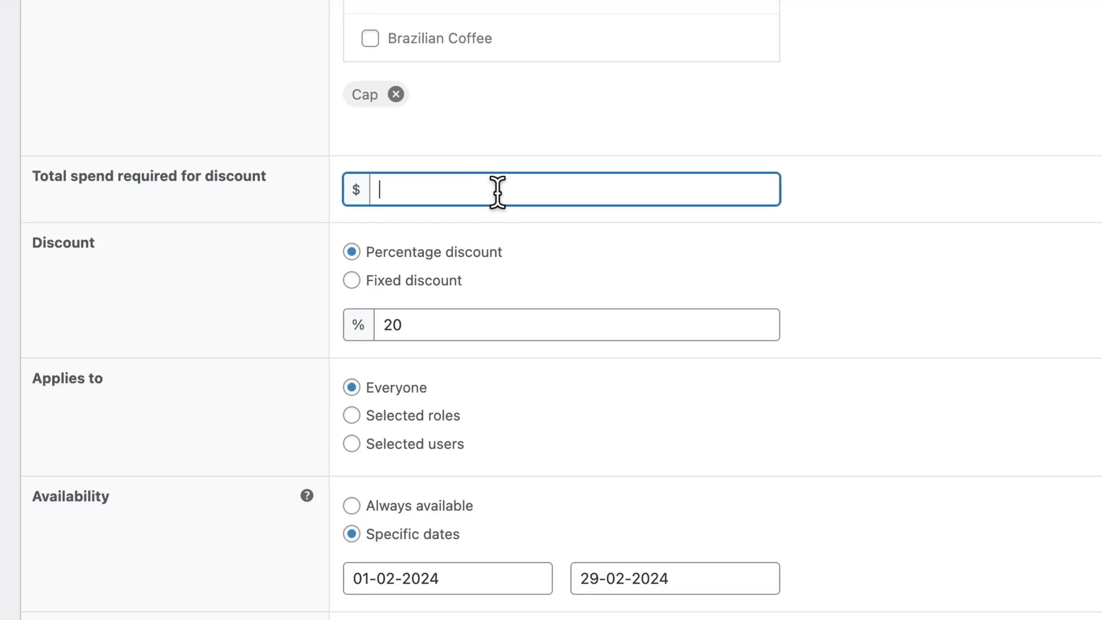
text(50)
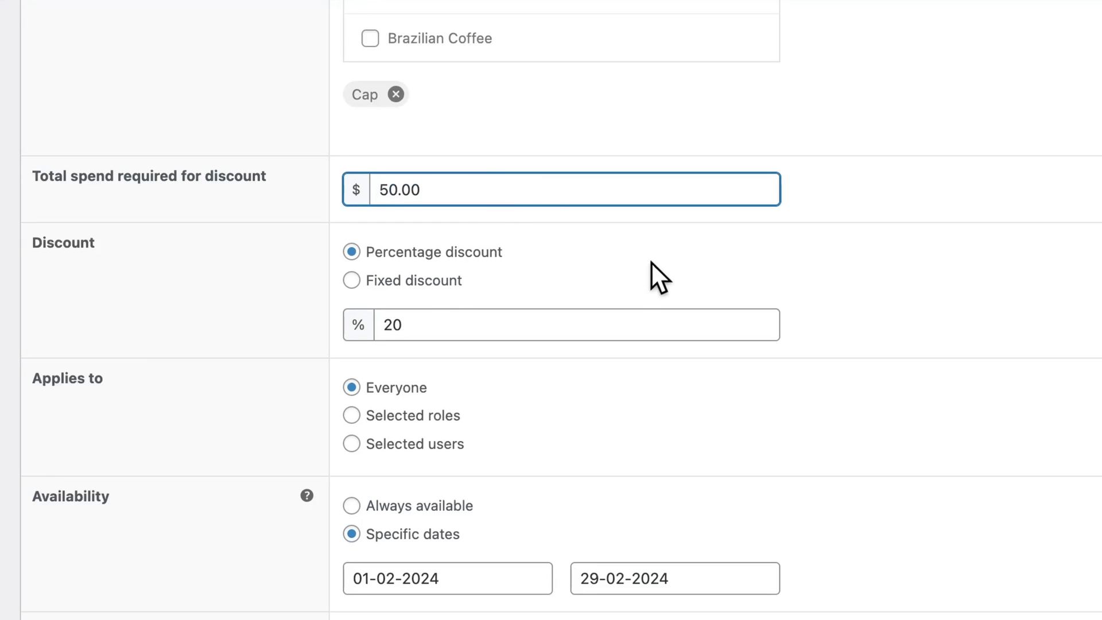
click(458, 319)
key(BackSpace)
text(5)
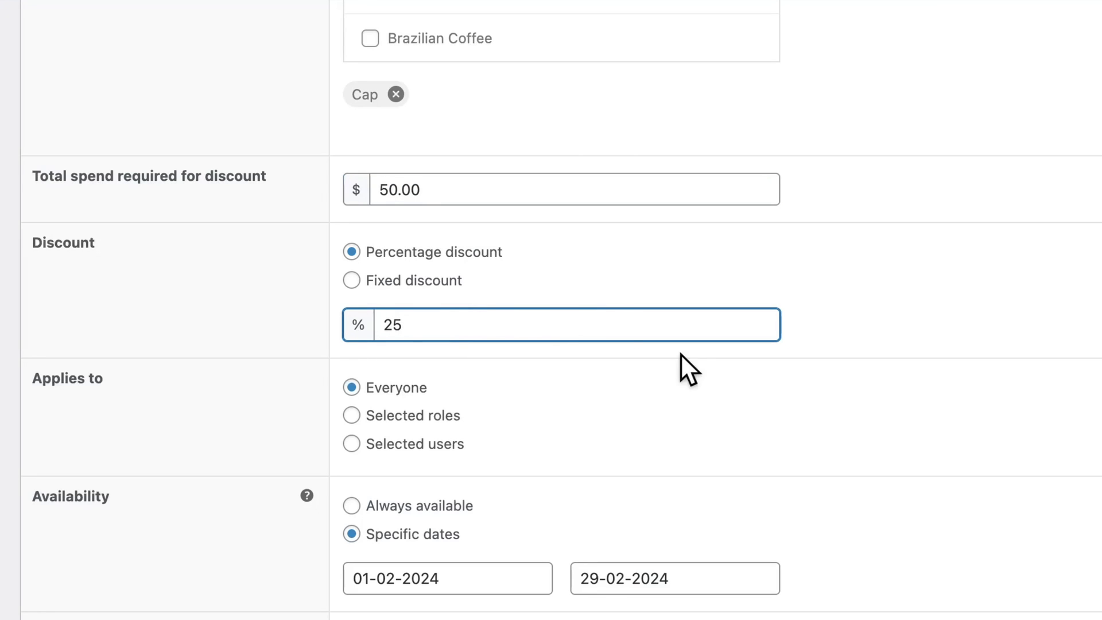
click(853, 335)
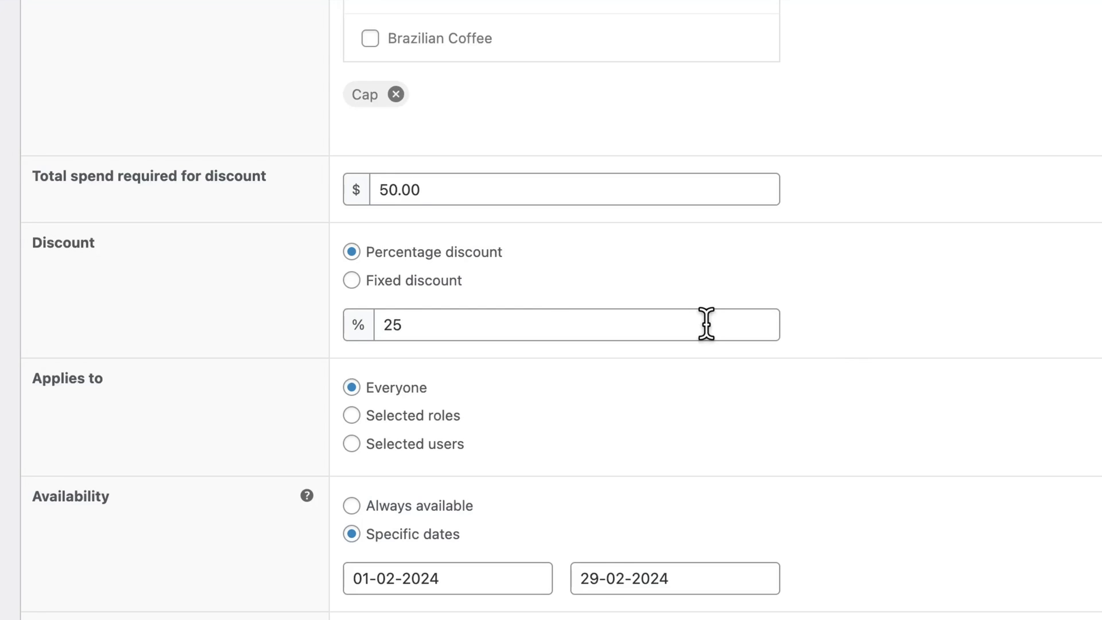
scroll(705, 324, down, 7)
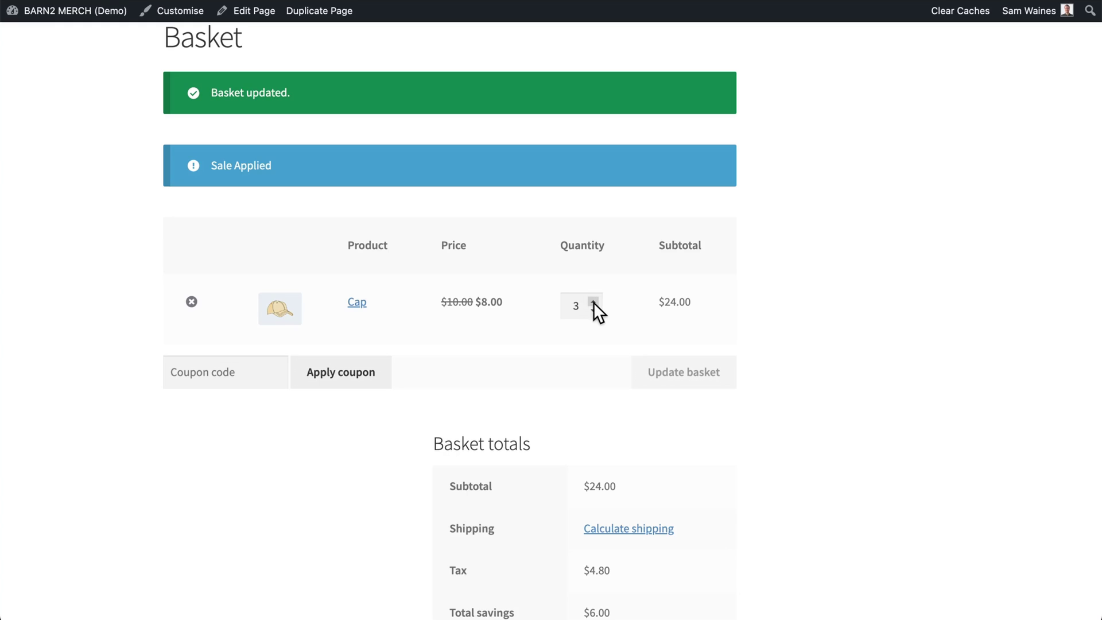
Test the total spend discount in the storefront basket by updating the Cap quantity to 4 and again to 5.
click(593, 301)
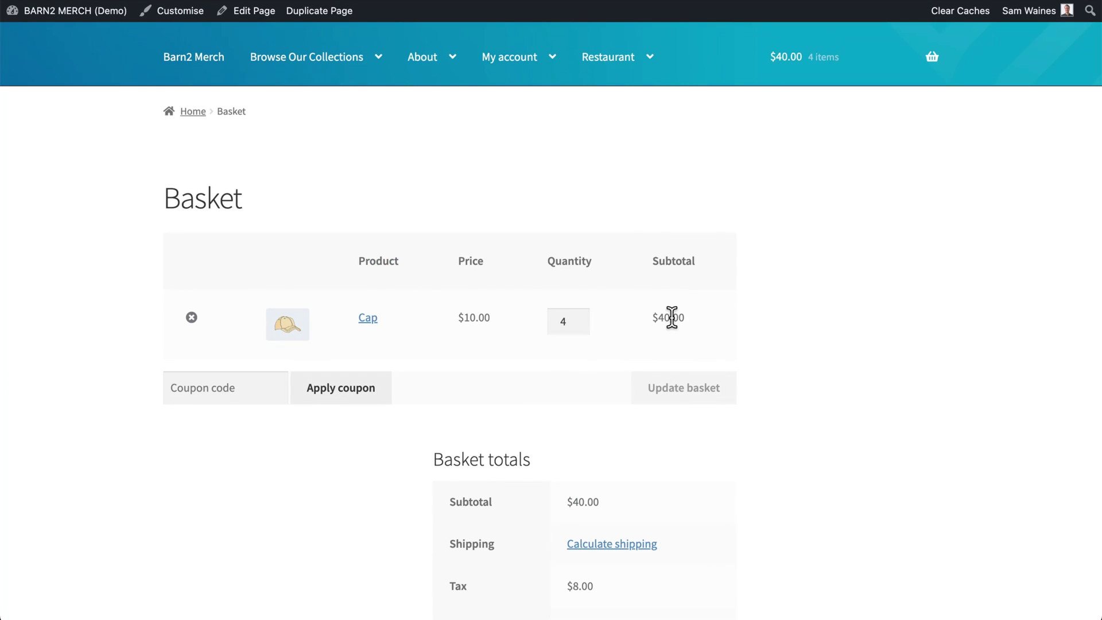
click(581, 317)
click(667, 395)
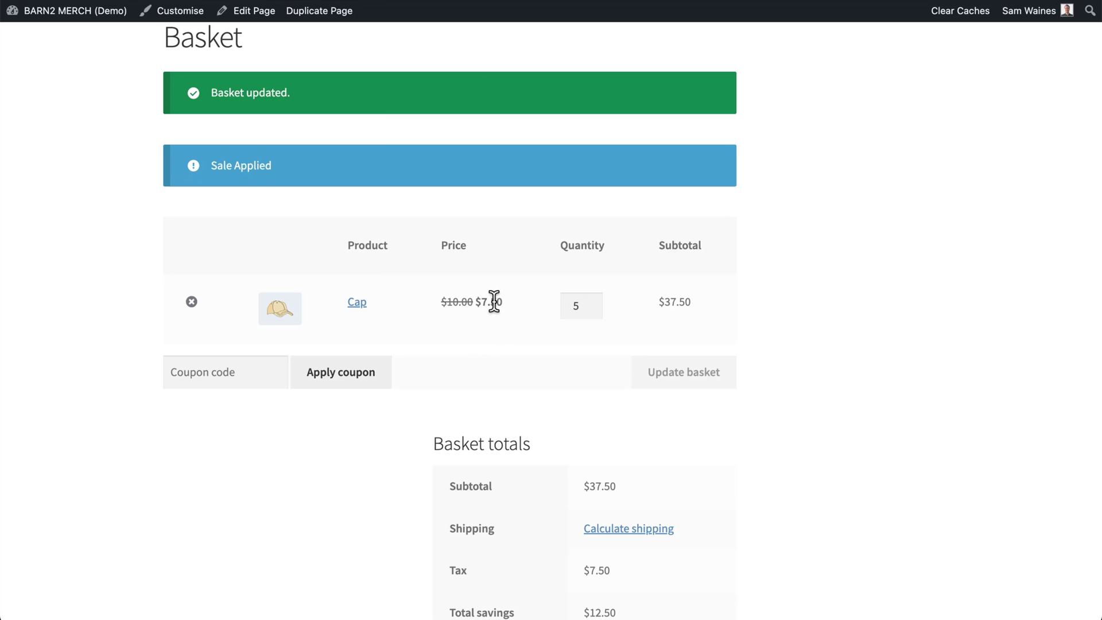
scroll(539, 346, down, 2)
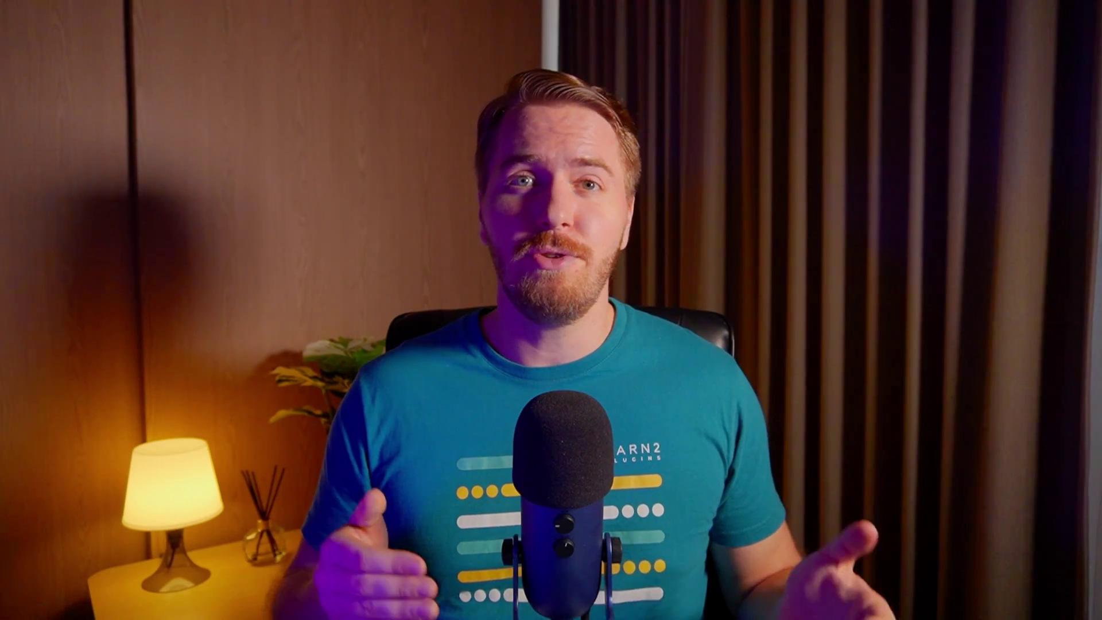
Set the BOGOF discount's type to Free products.
click(626, 342)
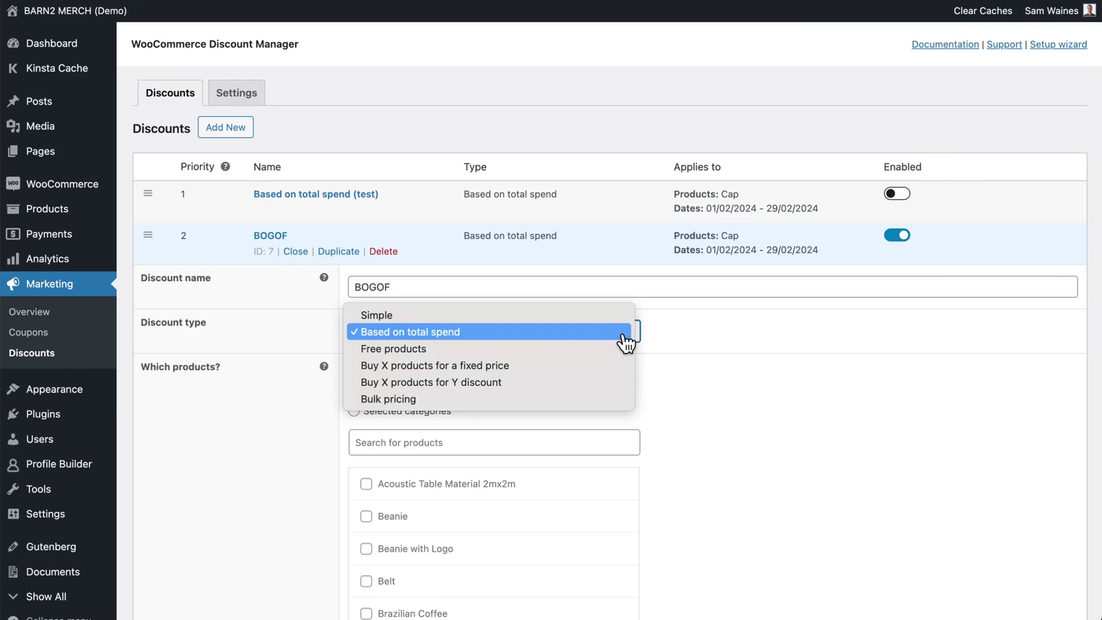
click(473, 348)
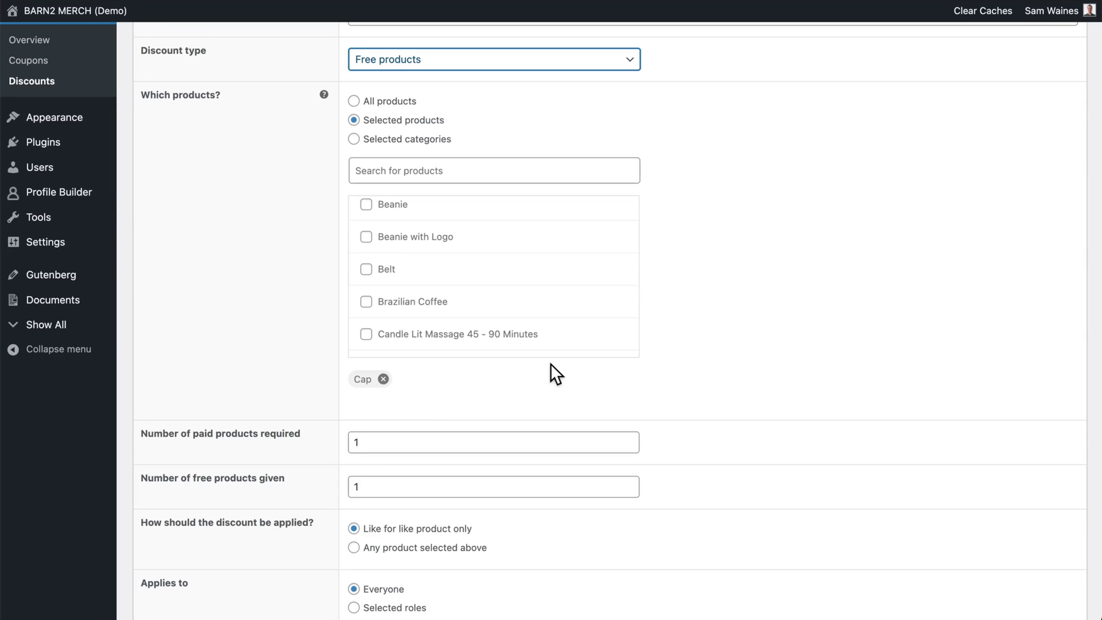
scroll(552, 344, down, 3)
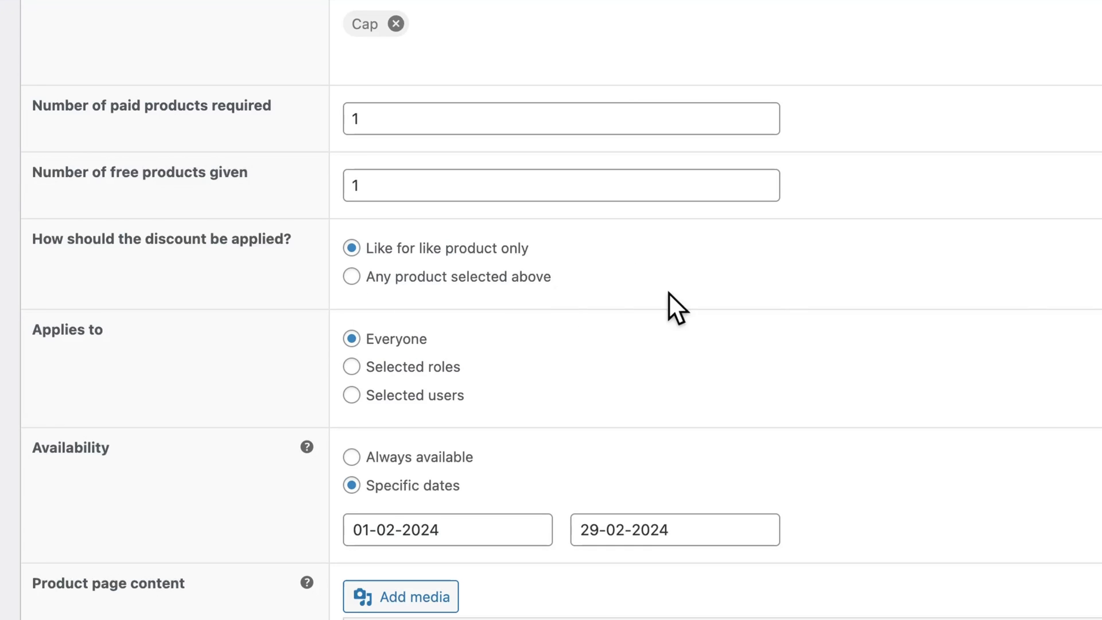
Try applying the BOGOF discount to any product selected above and return it to like for like product only.
scroll(668, 291, up, 5)
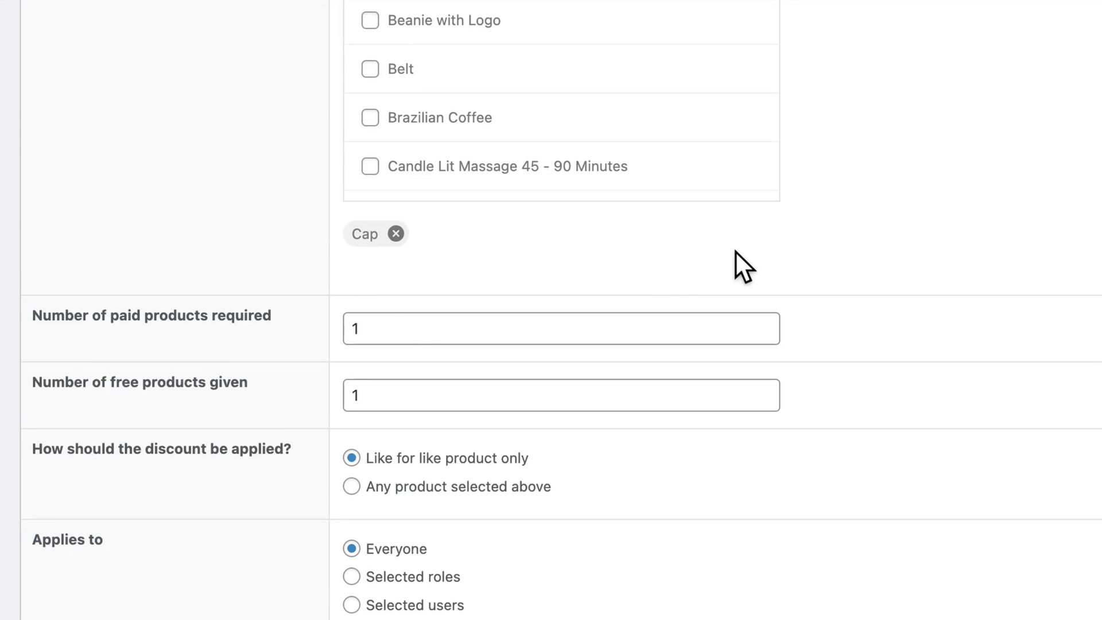
scroll(735, 250, down, 2)
scroll(737, 261, up, 5)
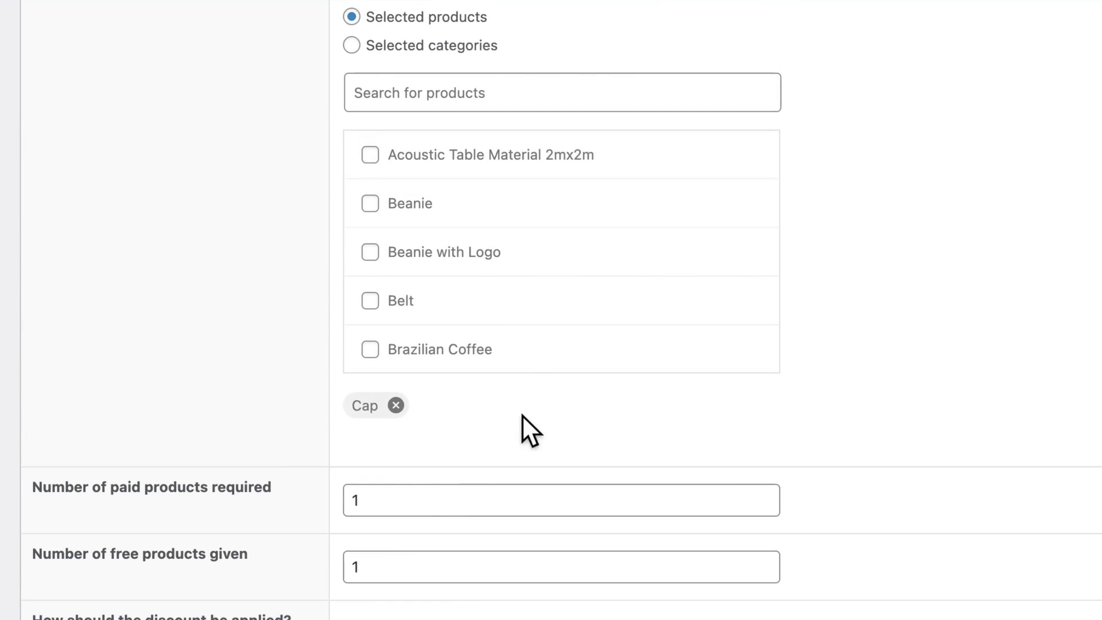
scroll(475, 430, down, 5)
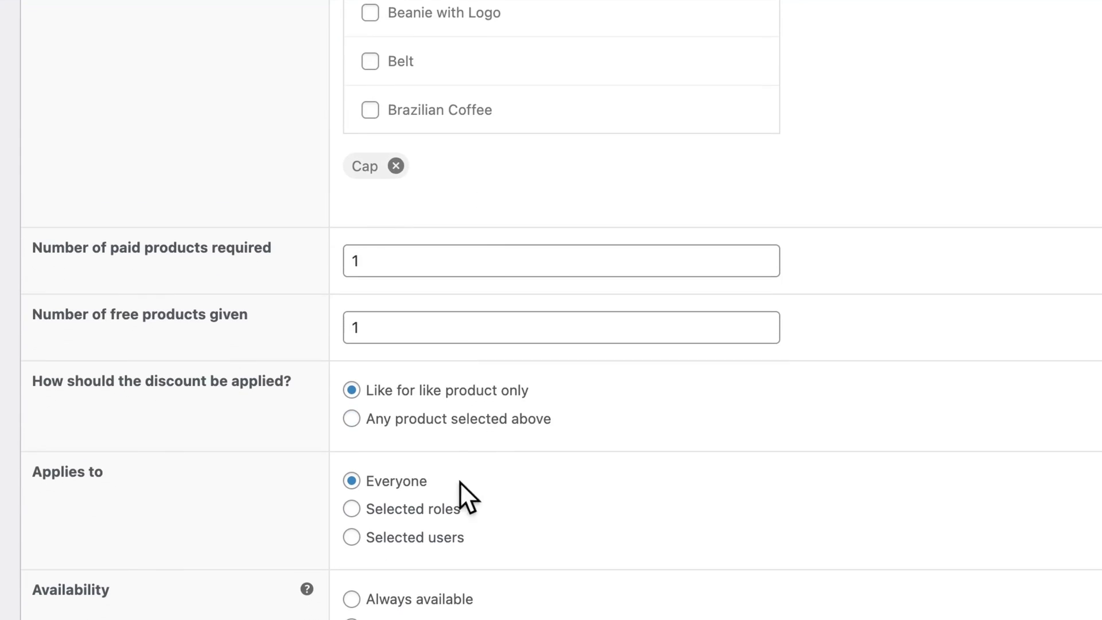
click(351, 423)
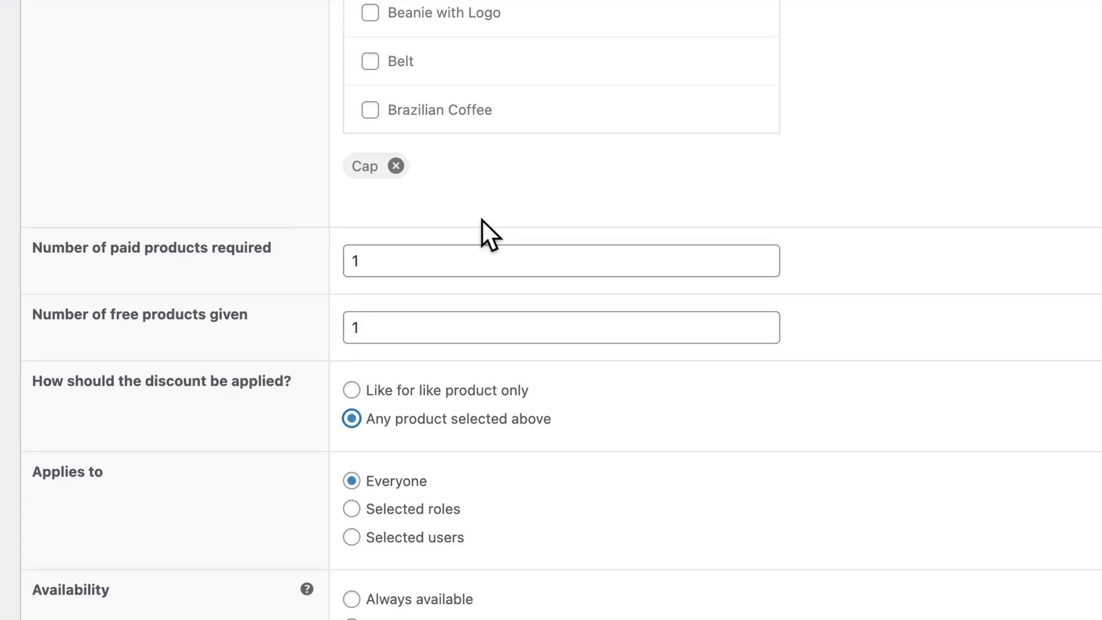
click(351, 392)
scroll(588, 315, down, 4)
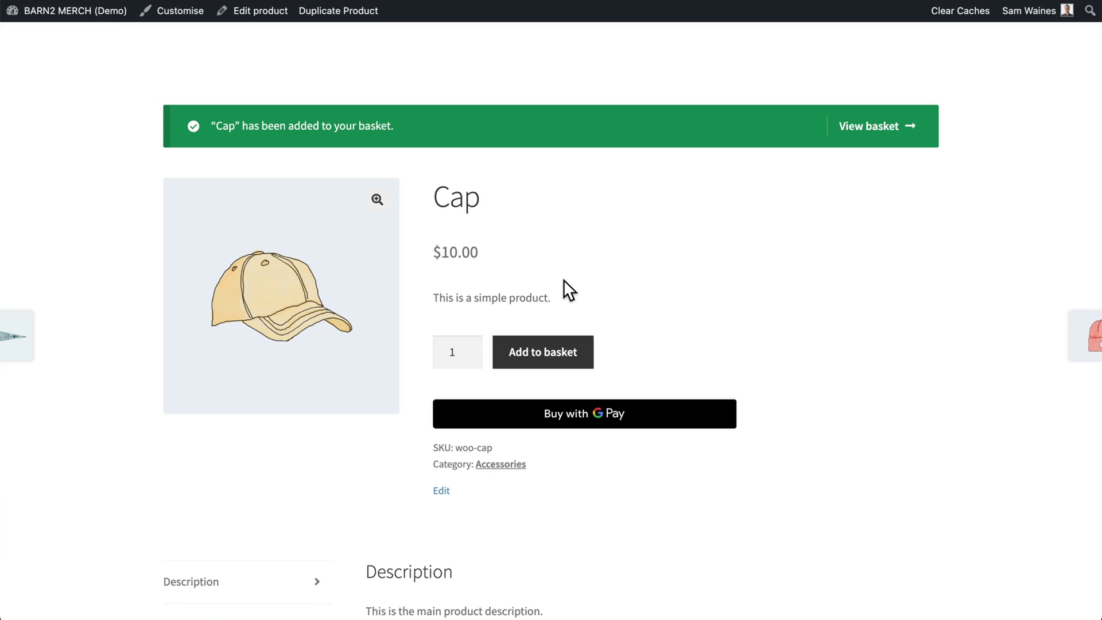
Set the Cap quantity to 2 on its product page and add the items to the basket.
click(469, 347)
click(469, 347)
click(469, 357)
click(516, 364)
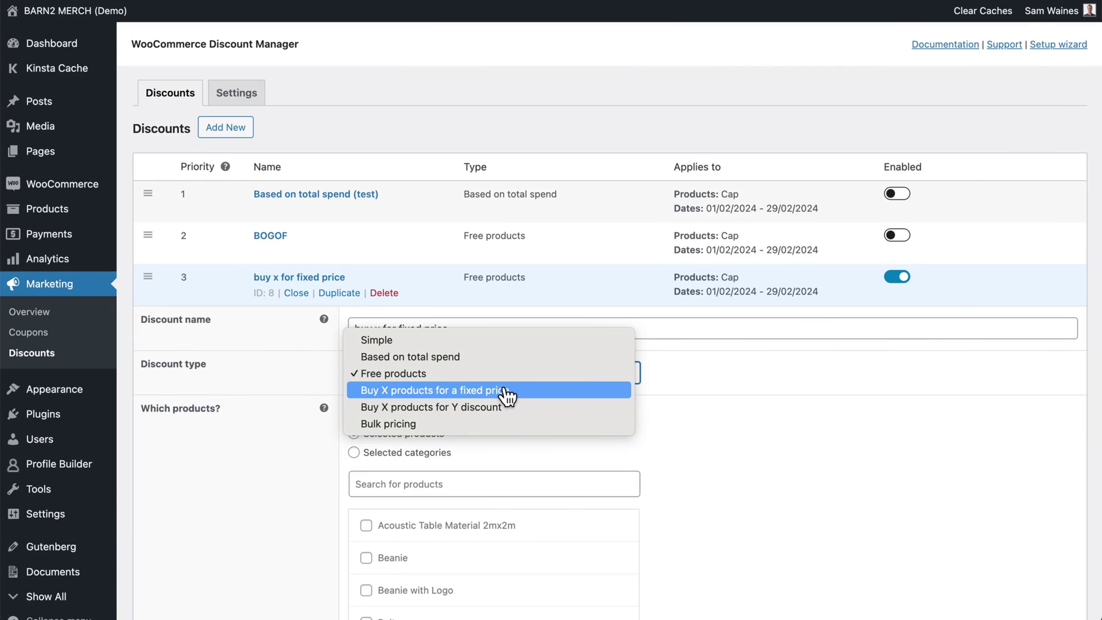
Set the third discount's type to Buy X products for a fixed price and its required quantity to 3.
click(505, 392)
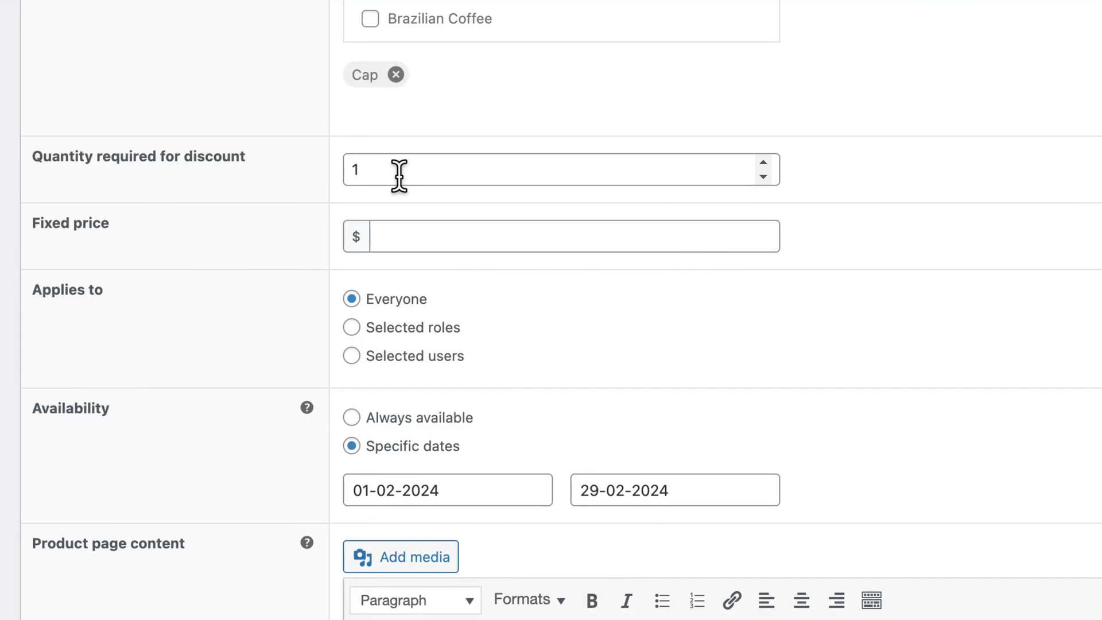
click(399, 175)
key(BackSpace)
text(3)
Set the discount's fixed price to $25.00 and save the discount.
click(424, 237)
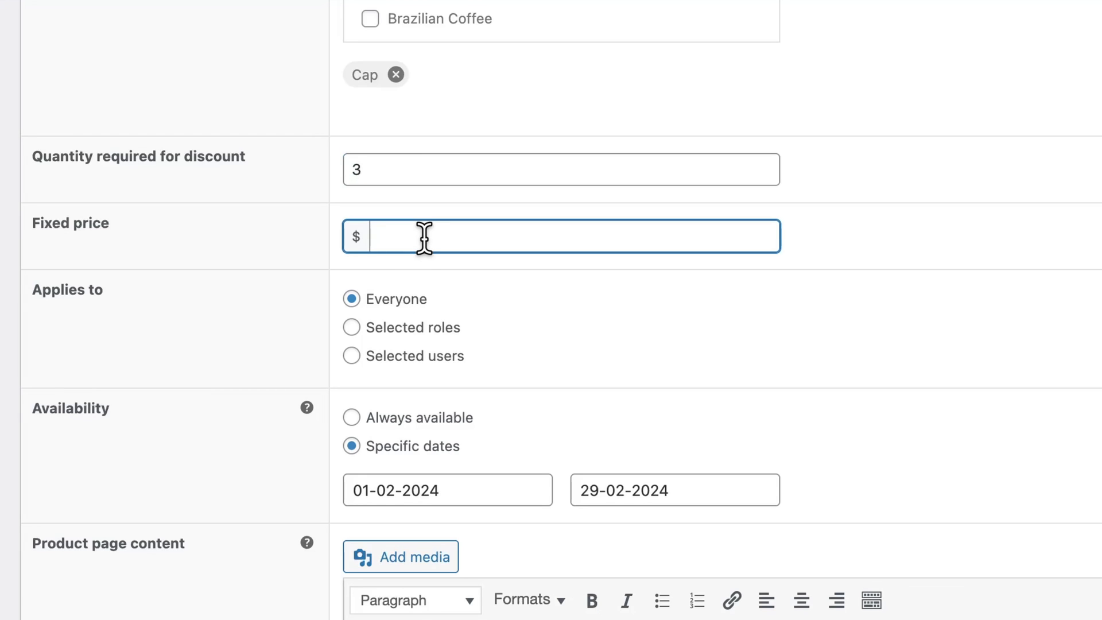
text(25)
click(634, 292)
scroll(402, 255, up, 1)
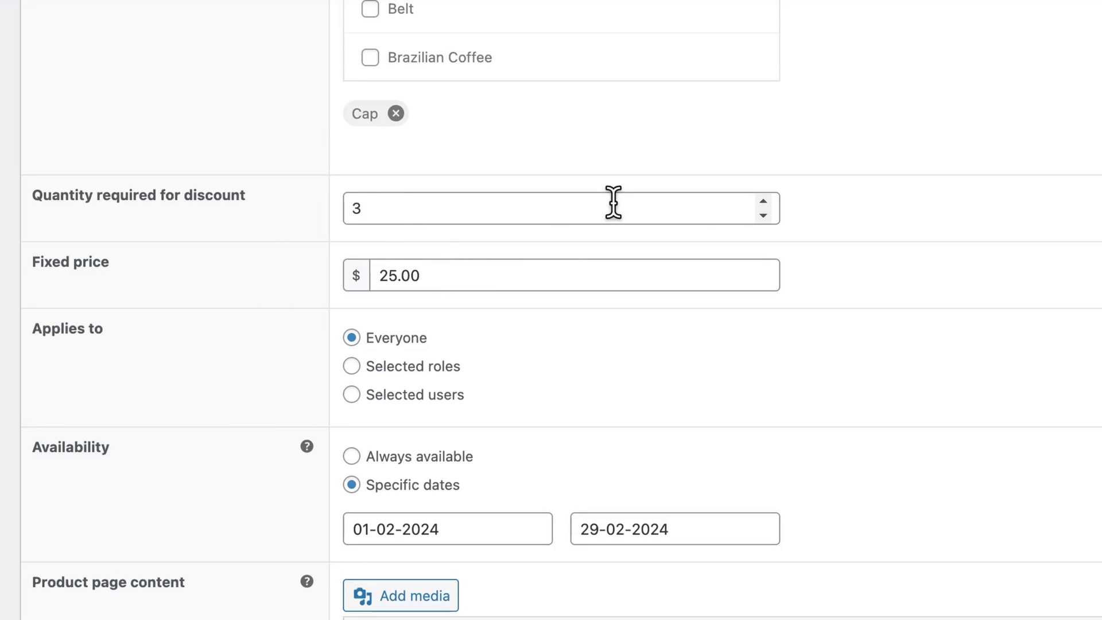
scroll(613, 202, down, 5)
click(367, 511)
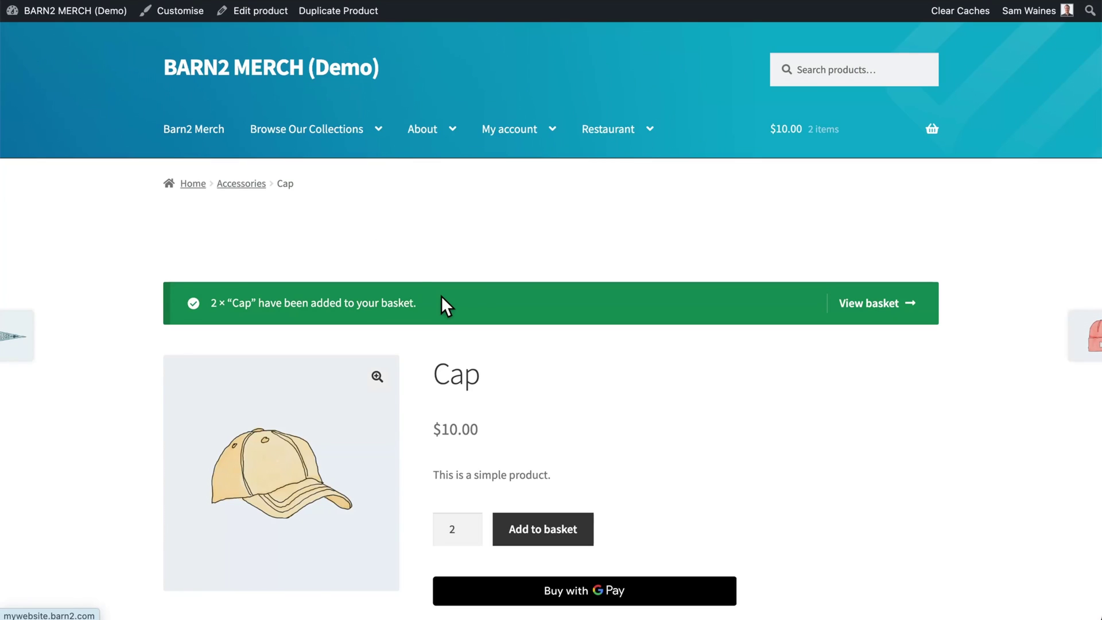
Add one more Cap to the storefront basket and check the fixed-price discount on the basket page.
mouse_move(777, 121)
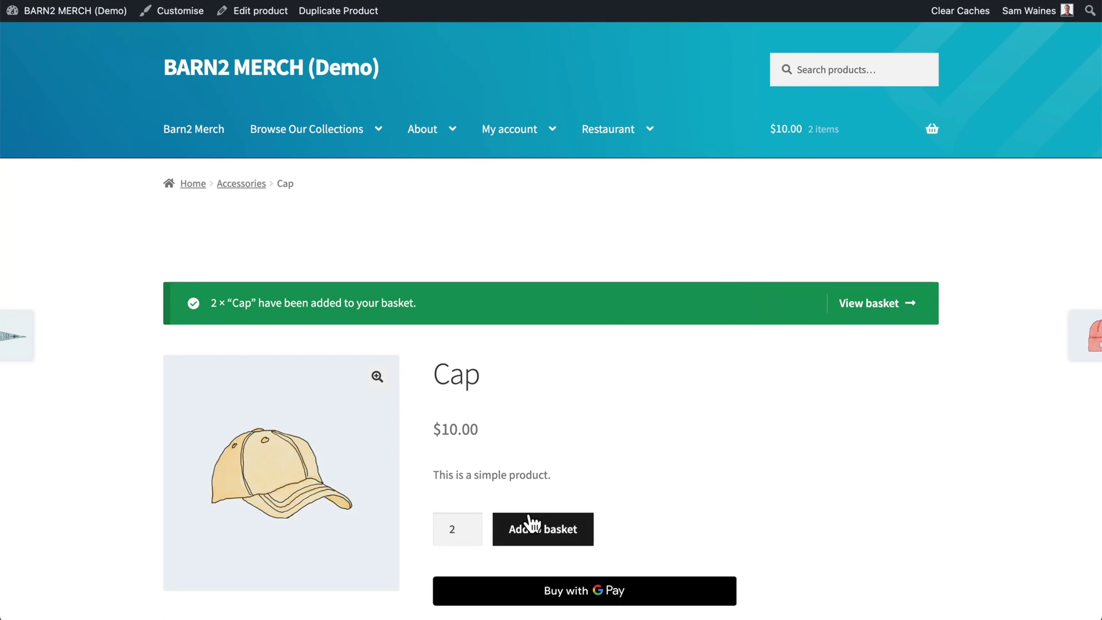
click(470, 533)
click(525, 539)
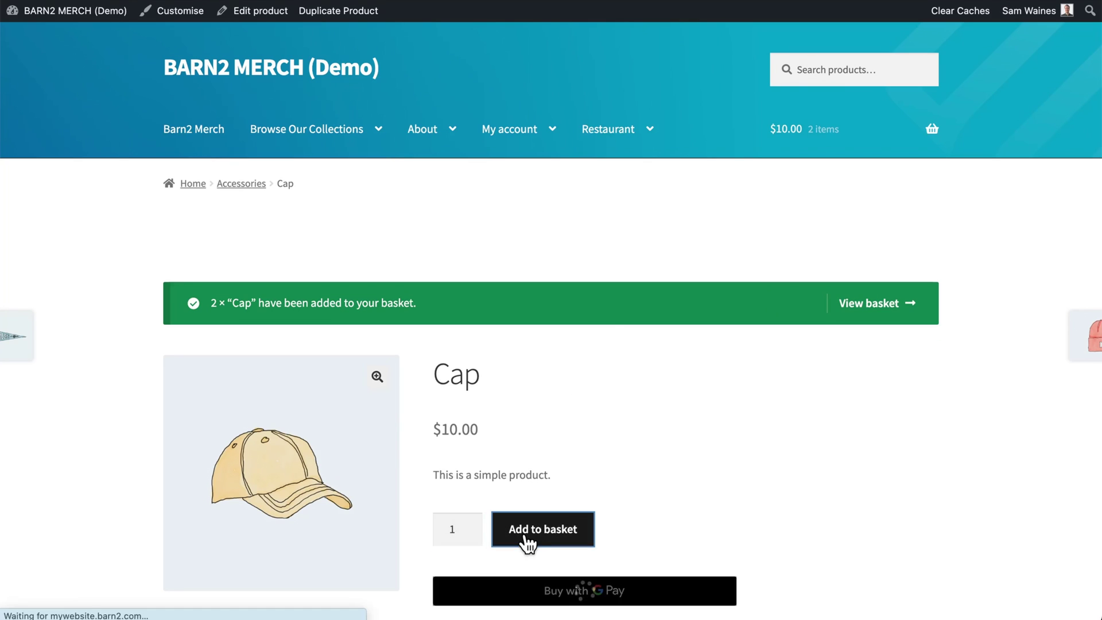
scroll(360, 283, down, 3)
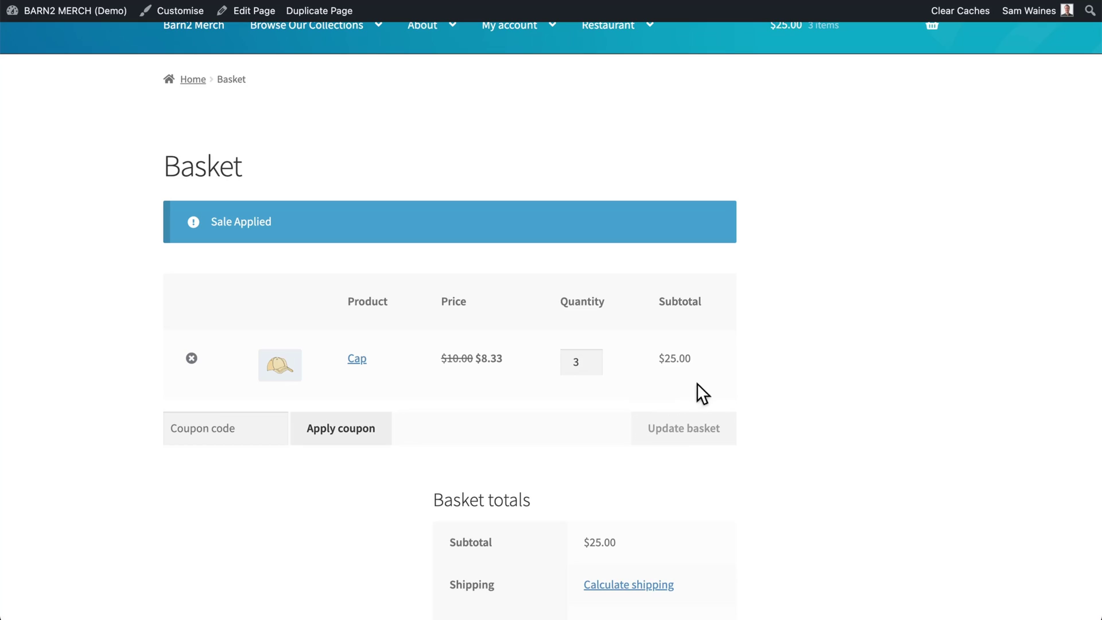
scroll(793, 373, down, 3)
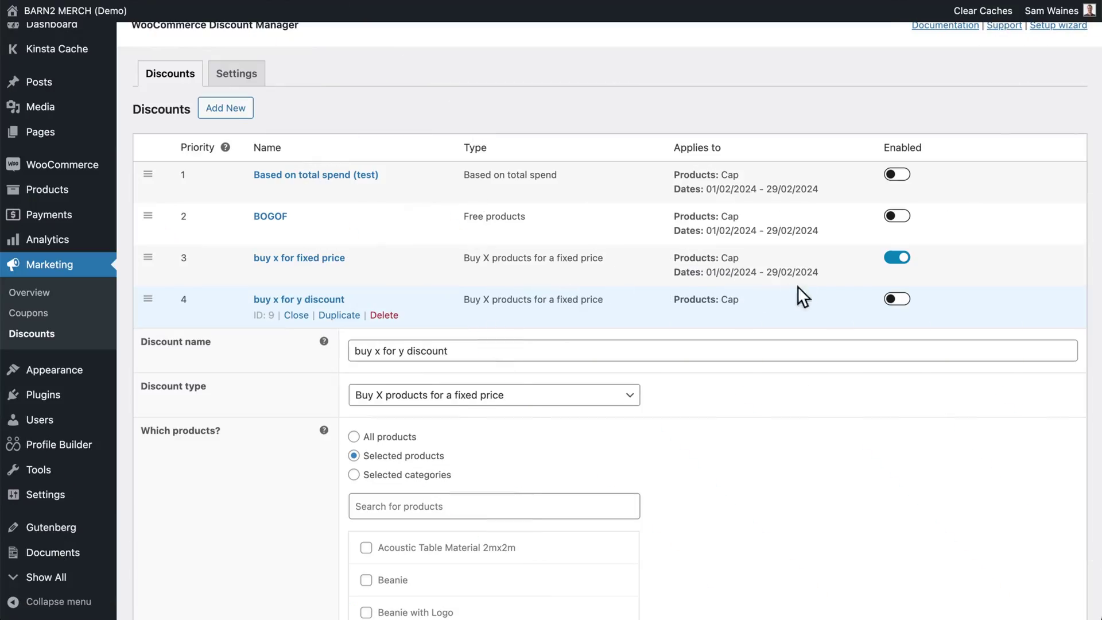
Enable buy x for y discount in place of buy x for fixed price and set its type to Buy X products for Y discount.
click(900, 257)
click(896, 299)
scroll(709, 340, down, 2)
click(630, 302)
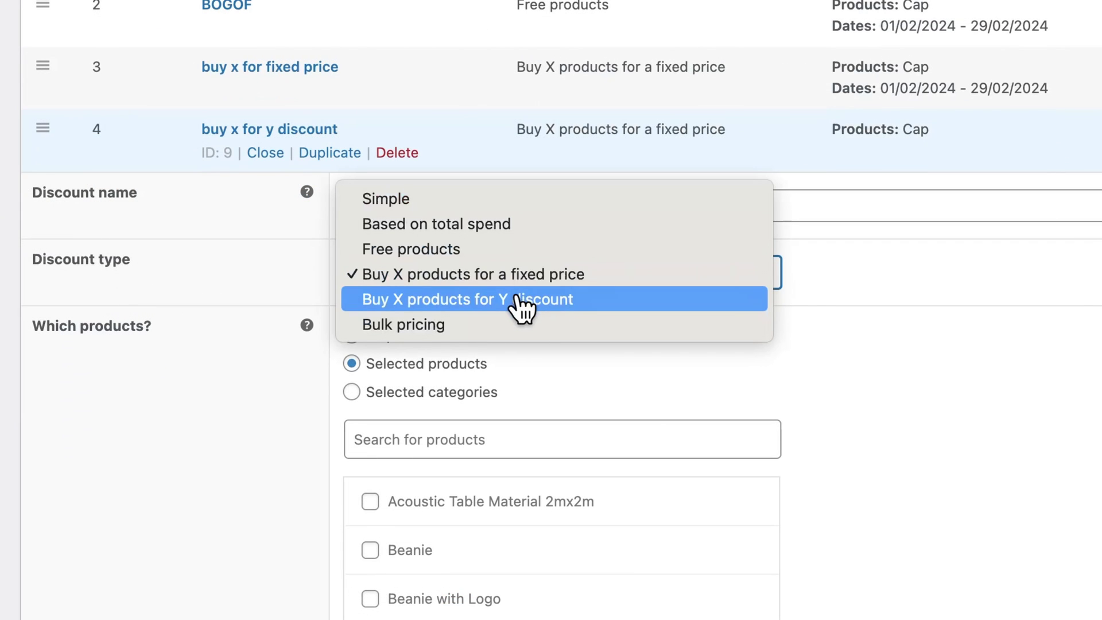
click(608, 294)
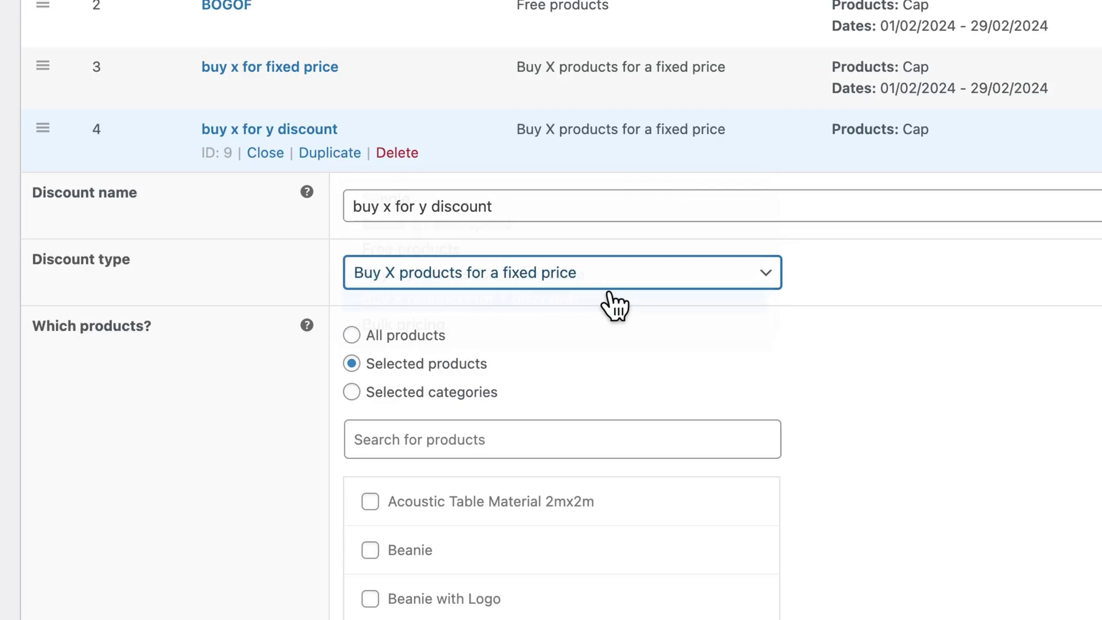
Keep the buy x for y discount percentage-based and apply it to additional products only.
scroll(932, 243, down, 3)
scroll(931, 243, down, 3)
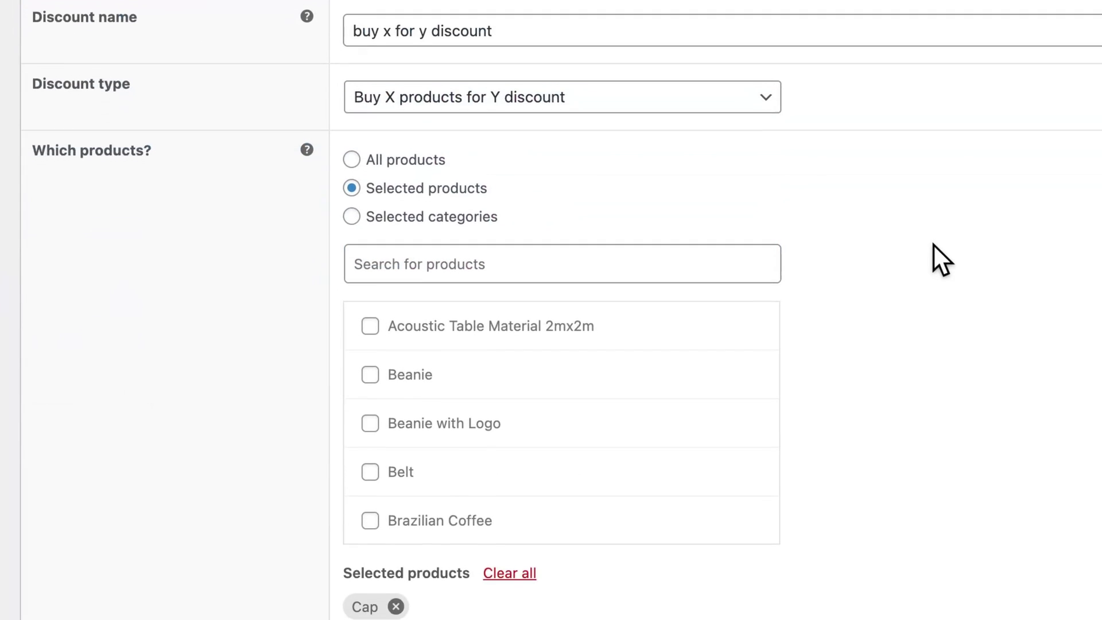
scroll(933, 244, down, 4)
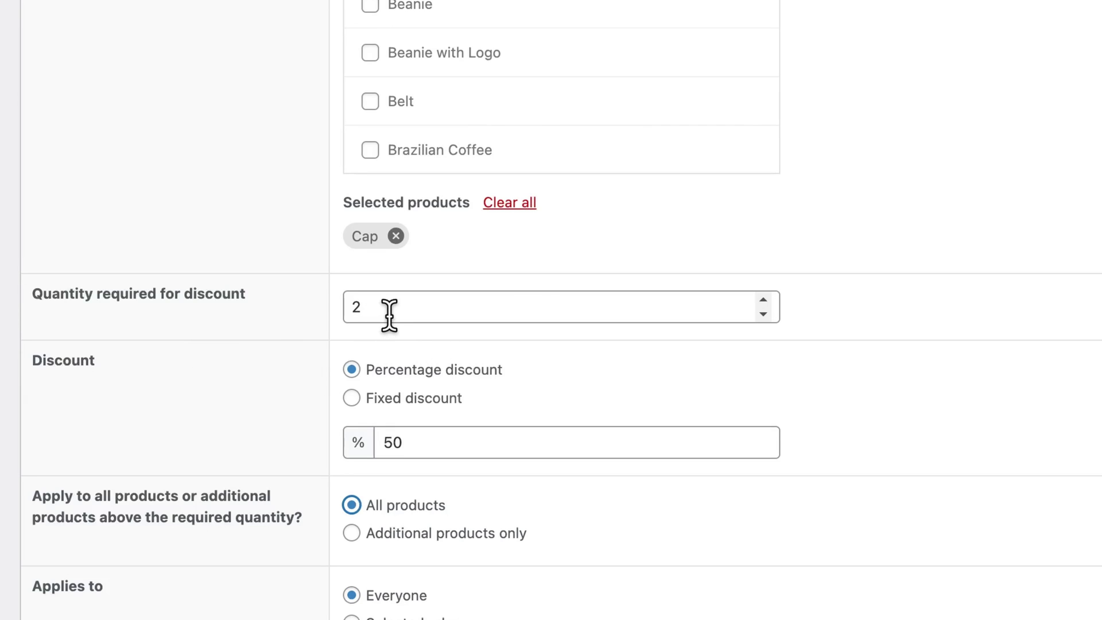
scroll(543, 403, down, 1)
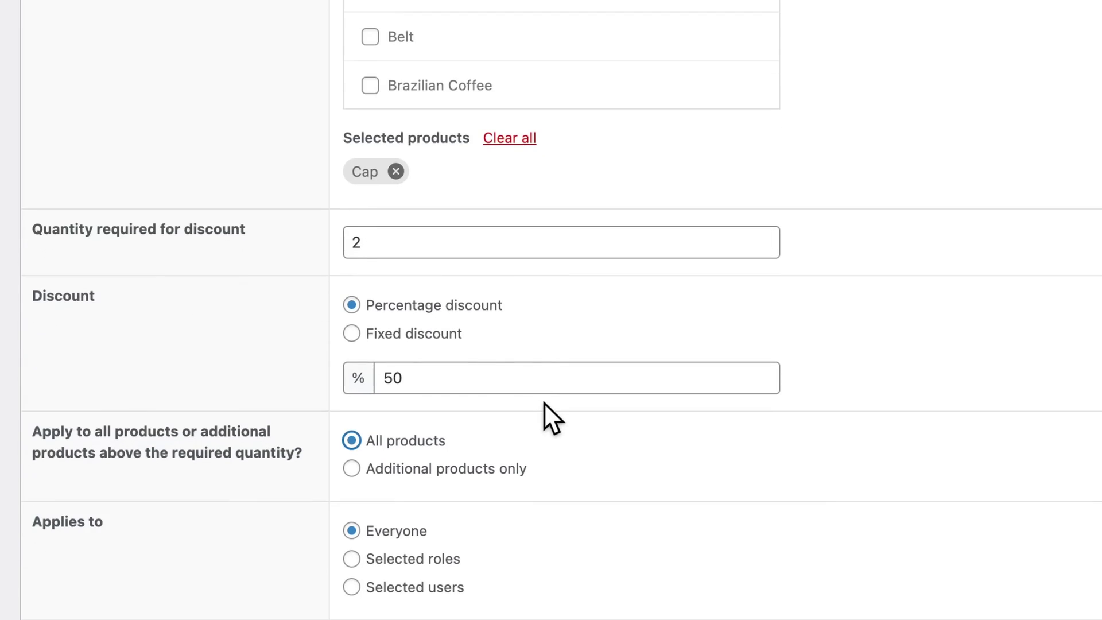
click(352, 335)
click(352, 308)
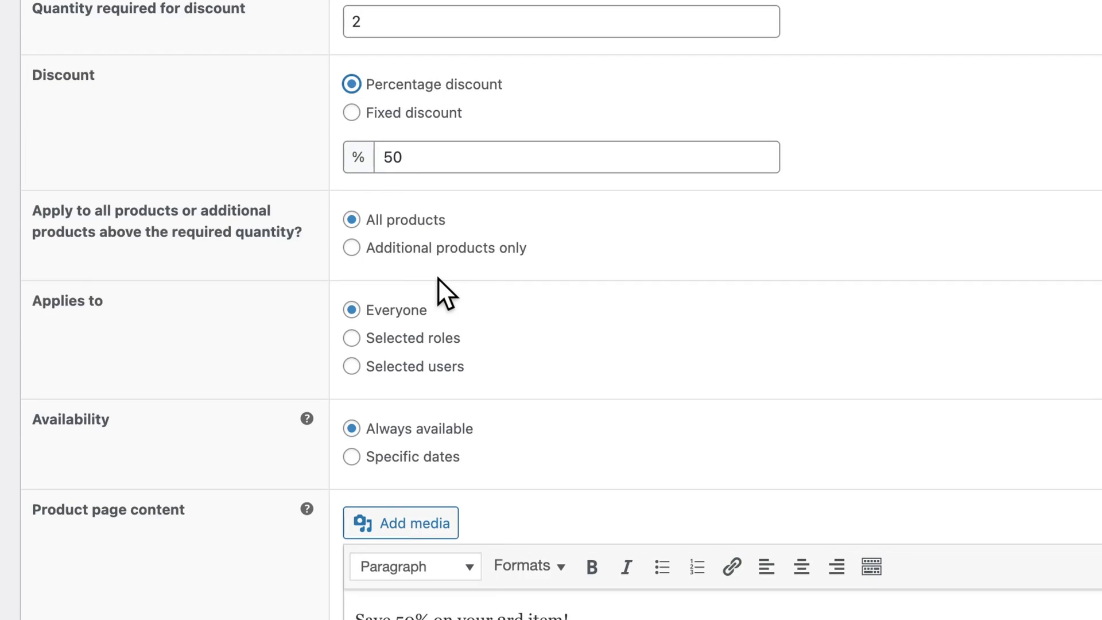
click(368, 18)
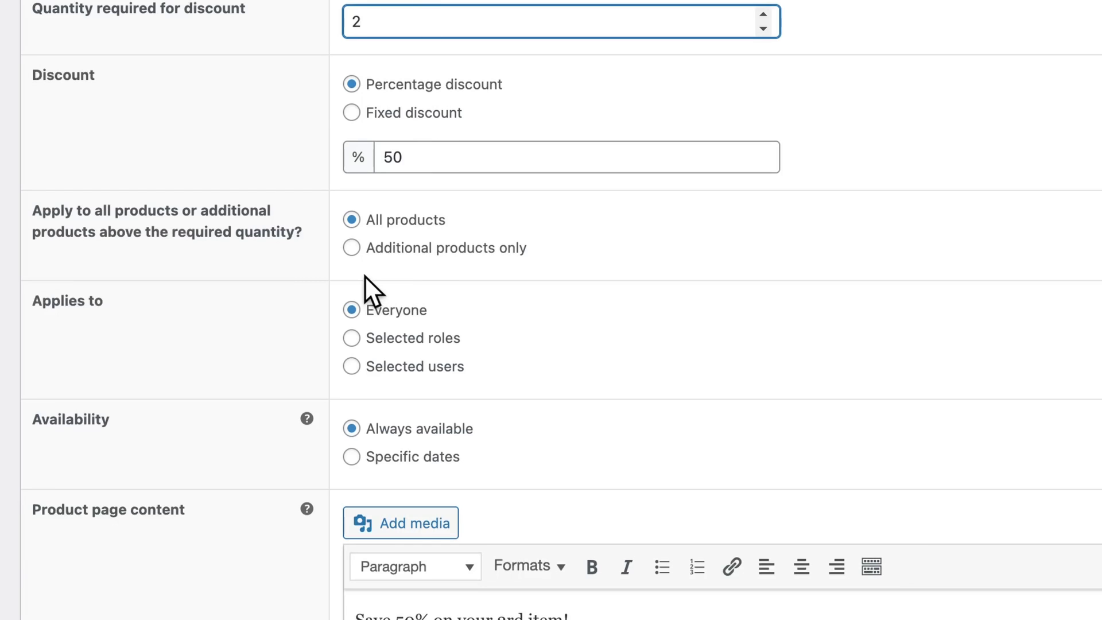
click(352, 249)
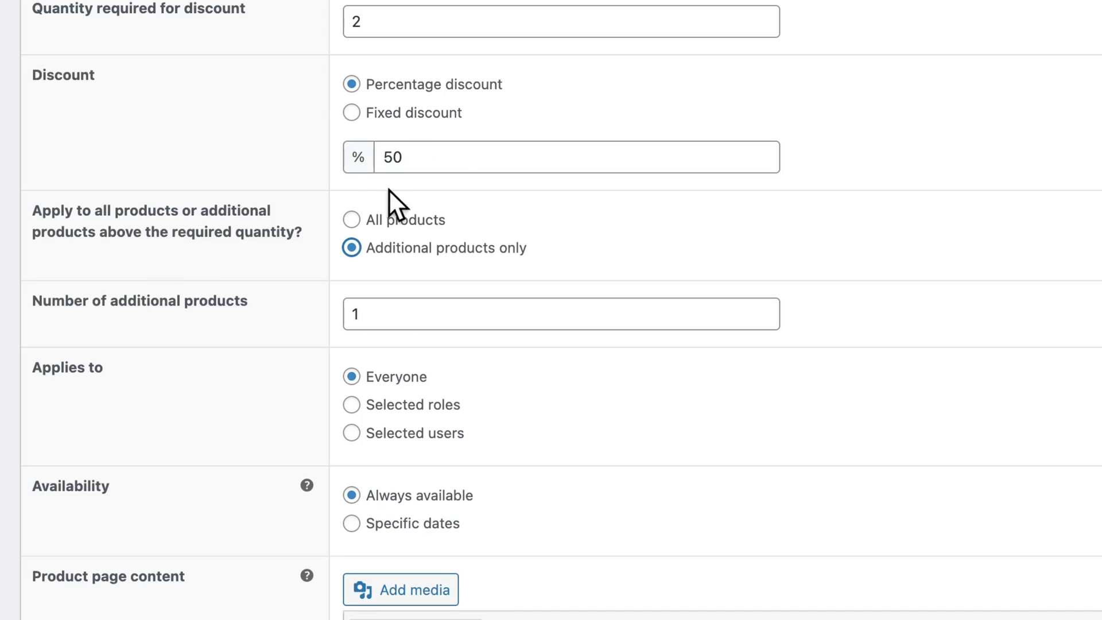
scroll(425, 187, down, 5)
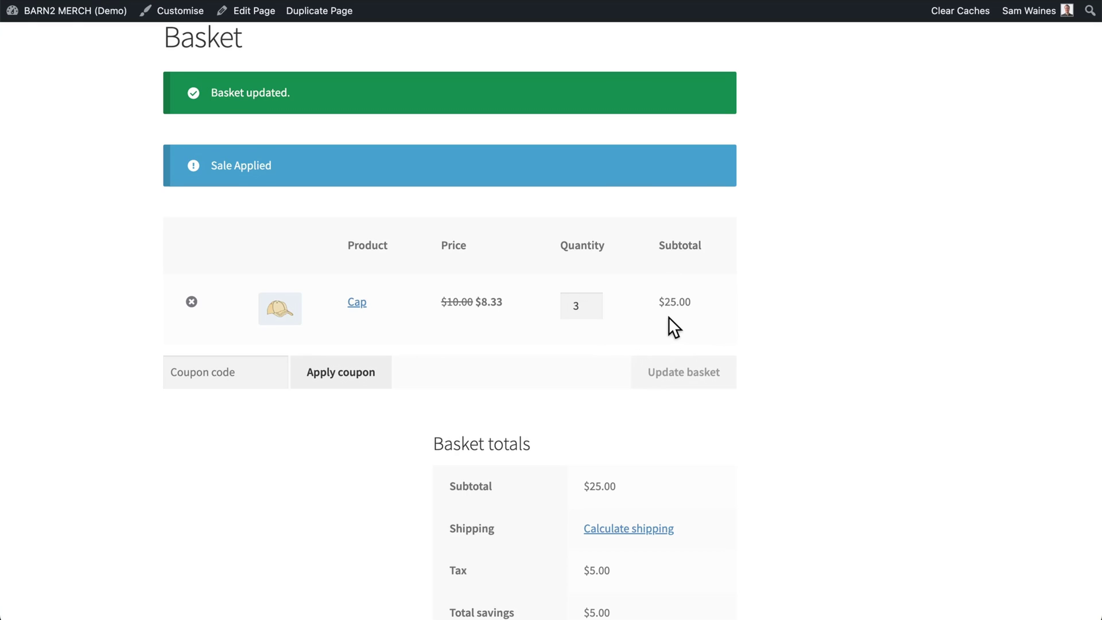
Increase the Cap quantity in the storefront basket by two and update the basket to test the discount.
click(593, 300)
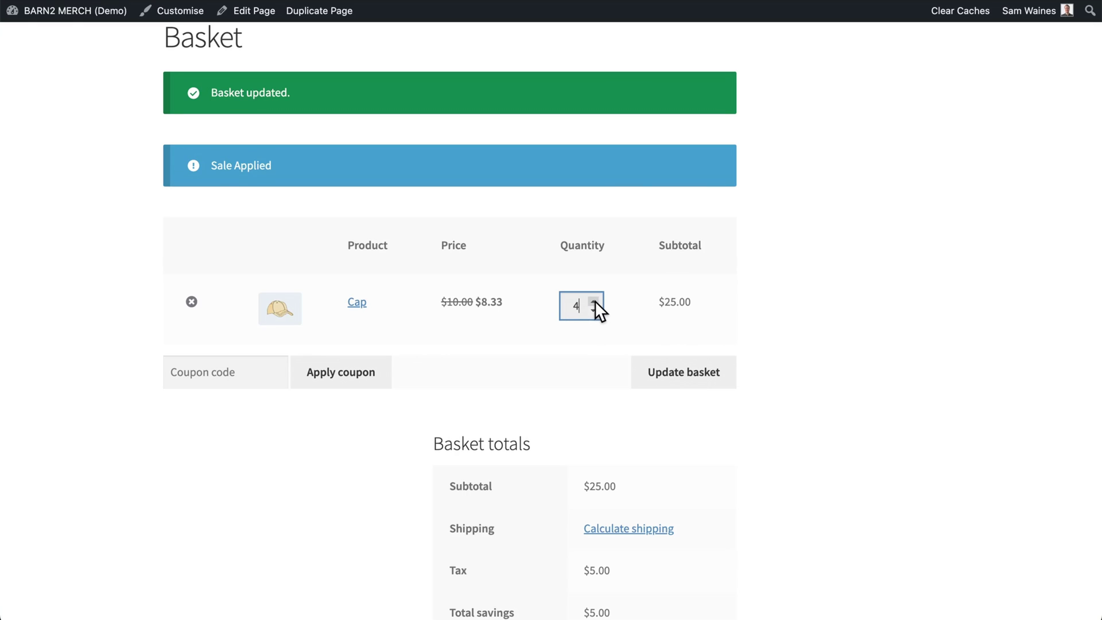
click(594, 300)
click(664, 374)
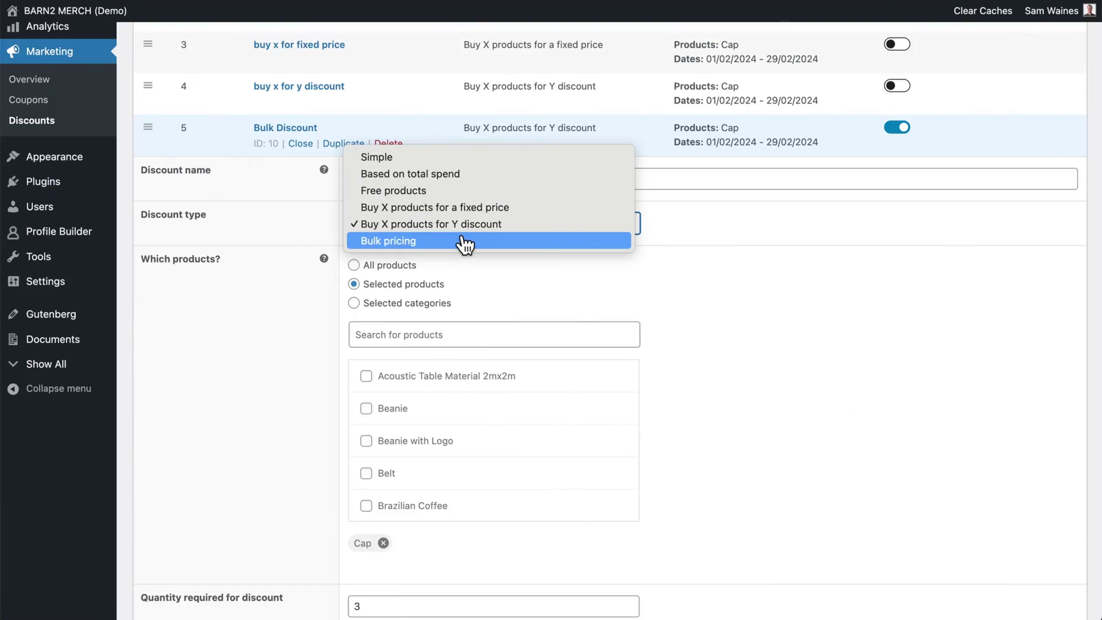
Set the Bulk Discount's type to Bulk pricing and review its product selection.
click(464, 241)
scroll(649, 229, down, 5)
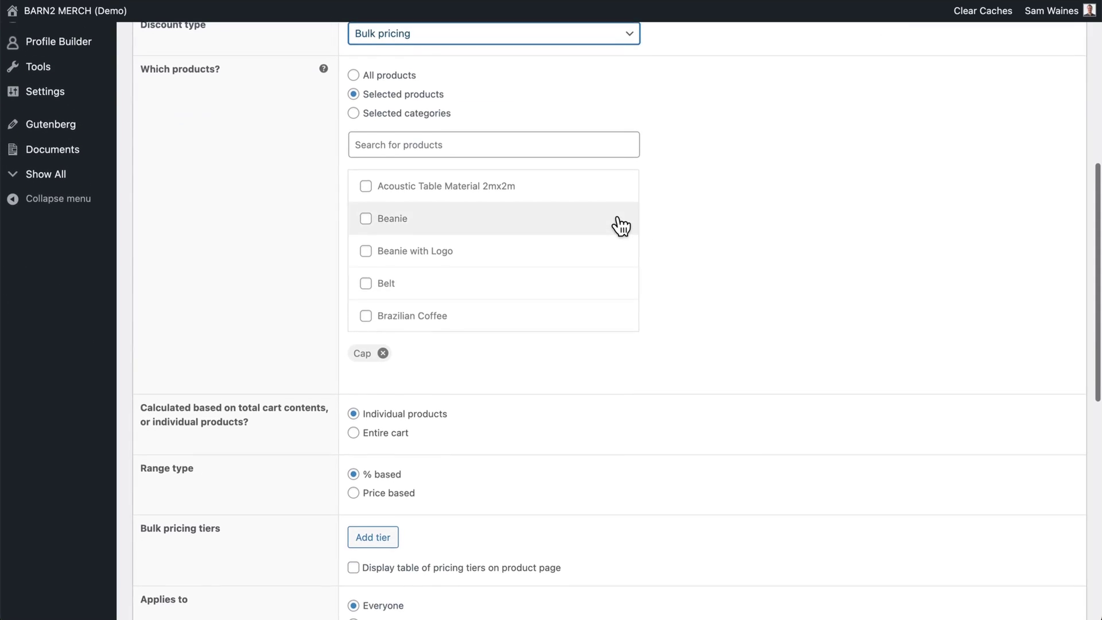
scroll(620, 226, up, 1)
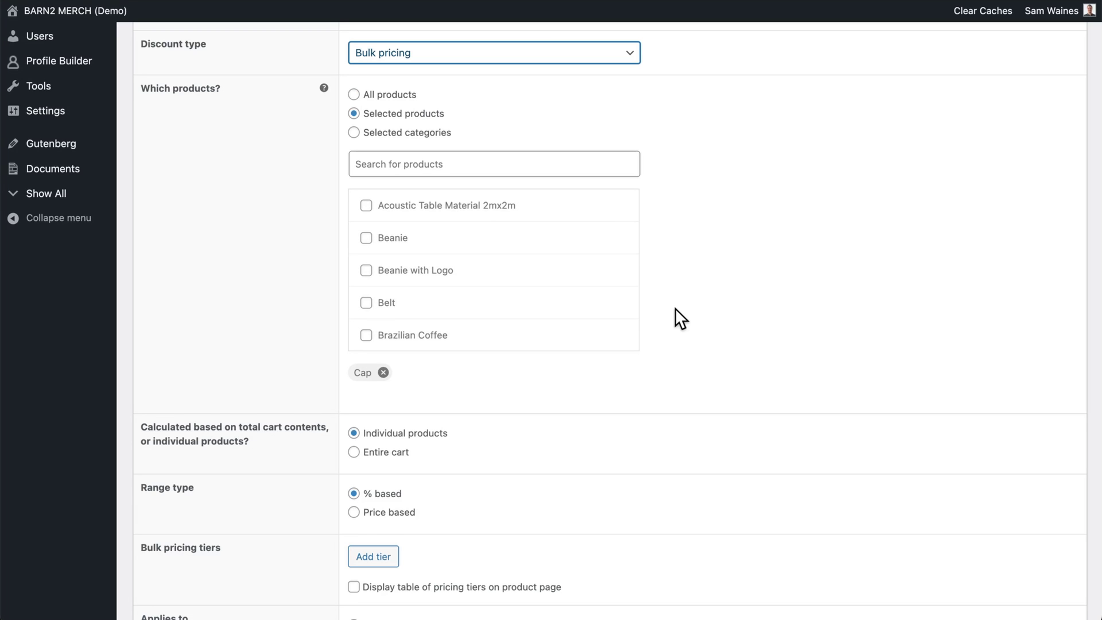
Try calculating the bulk discount on the entire cart and return it to individual products.
scroll(664, 274, down, 5)
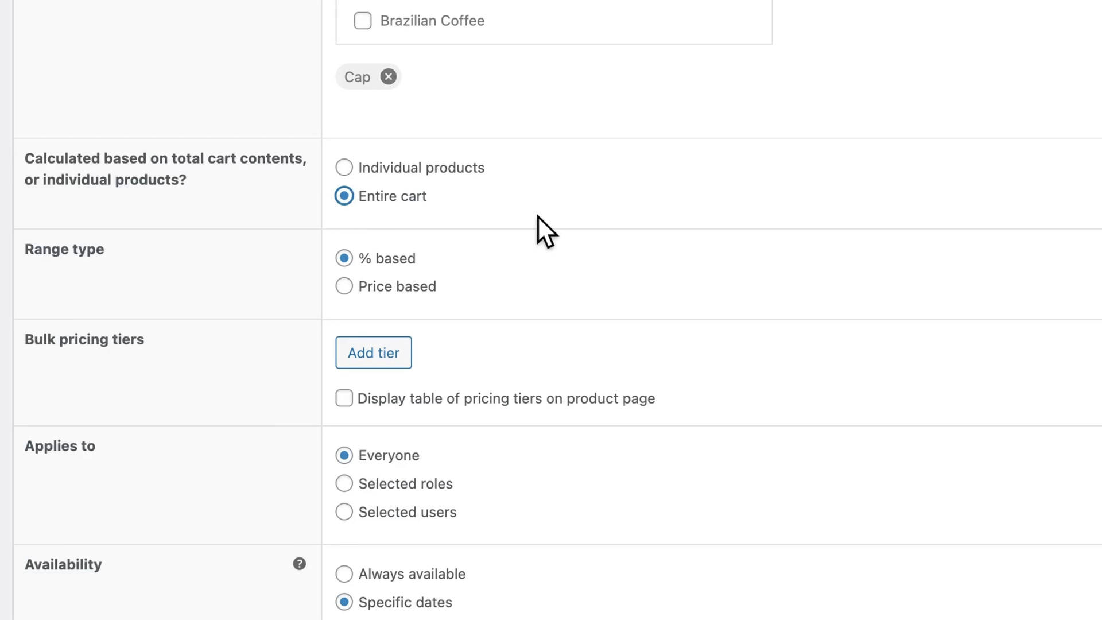
scroll(537, 215, down, 1)
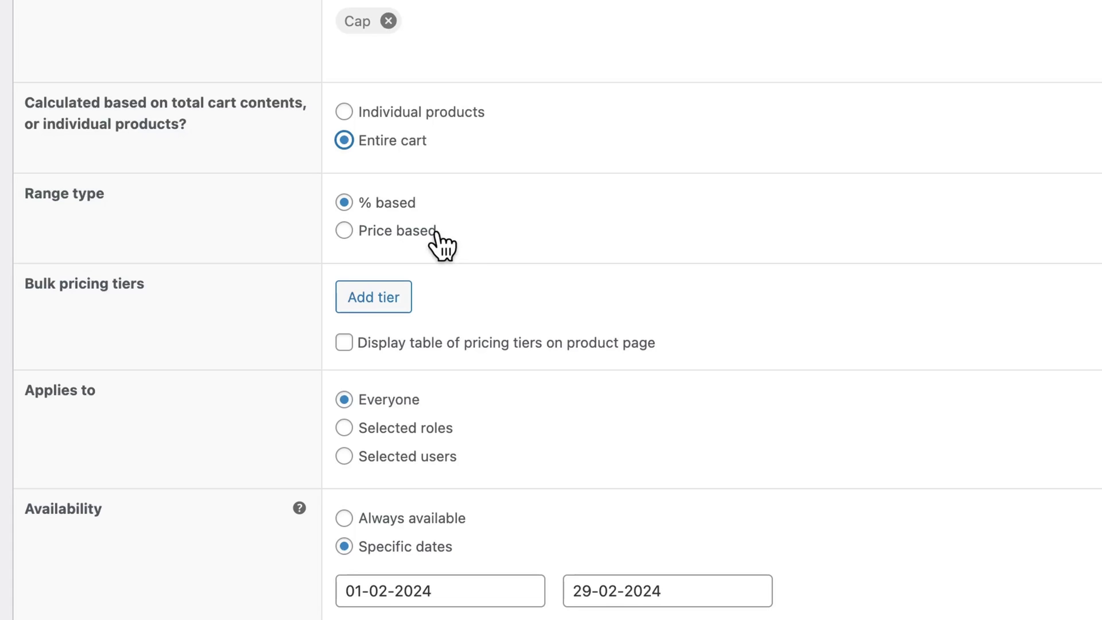
scroll(500, 190, up, 1)
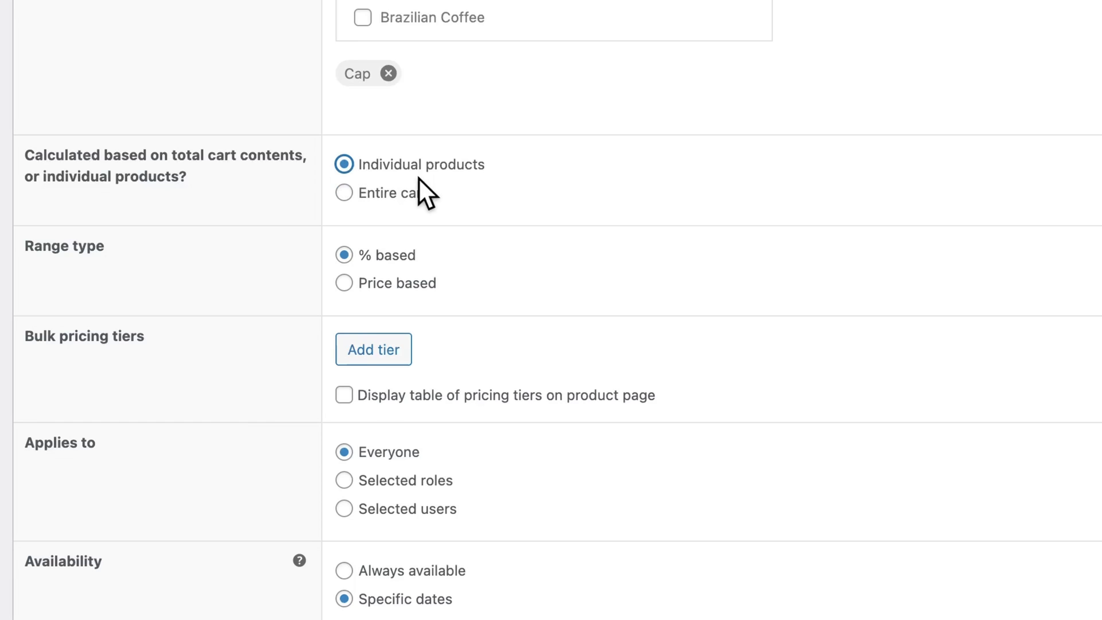
scroll(502, 165, down, 3)
scroll(503, 165, up, 2)
scroll(502, 165, down, 1)
scroll(502, 164, down, 1)
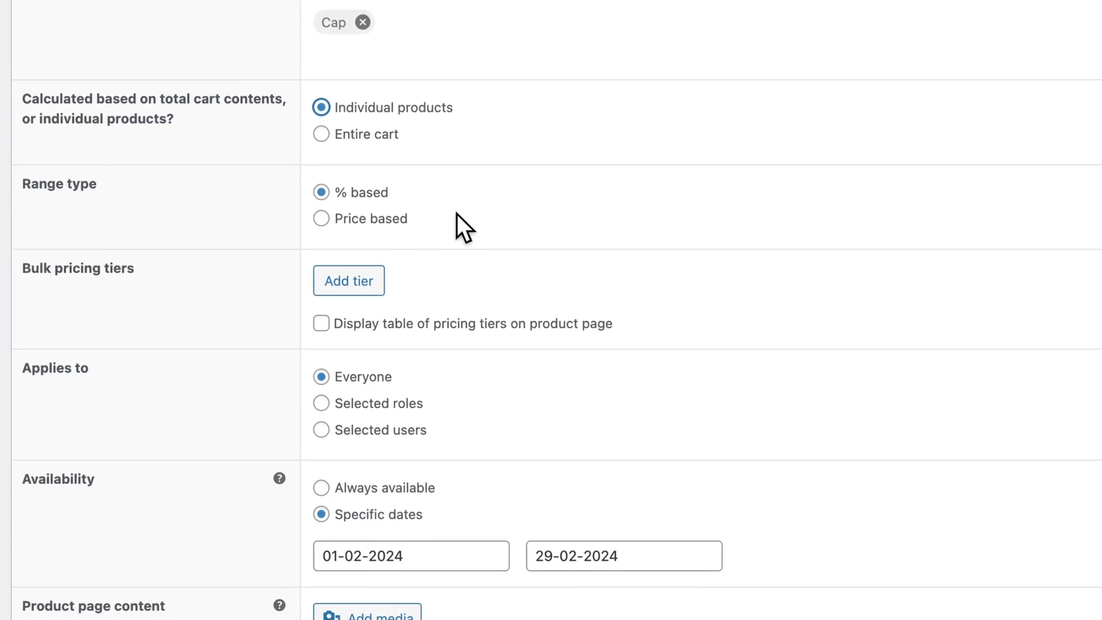
Add a bulk pricing tier with minimum quantity 1, maximum quantity 4 and a 10% discount.
click(380, 284)
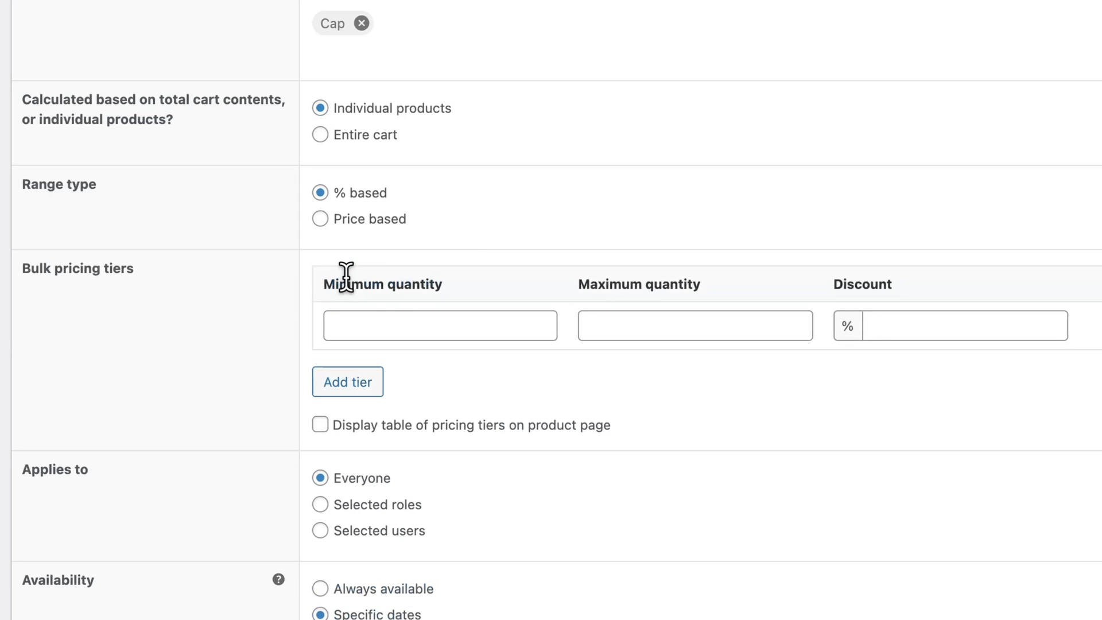
click(414, 327)
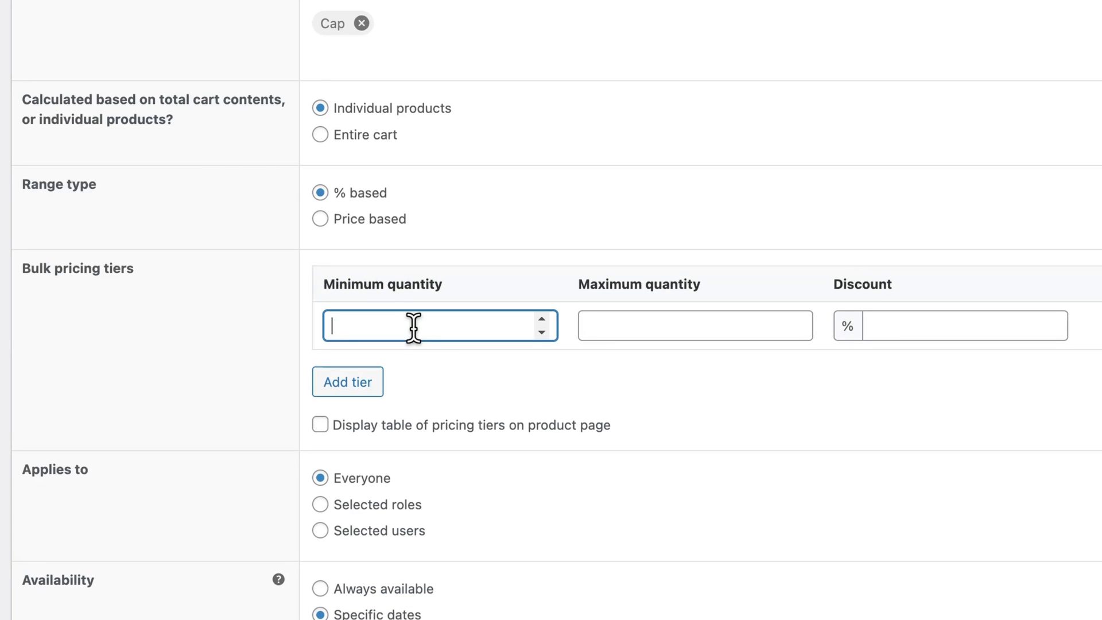
text(1)
click(706, 327)
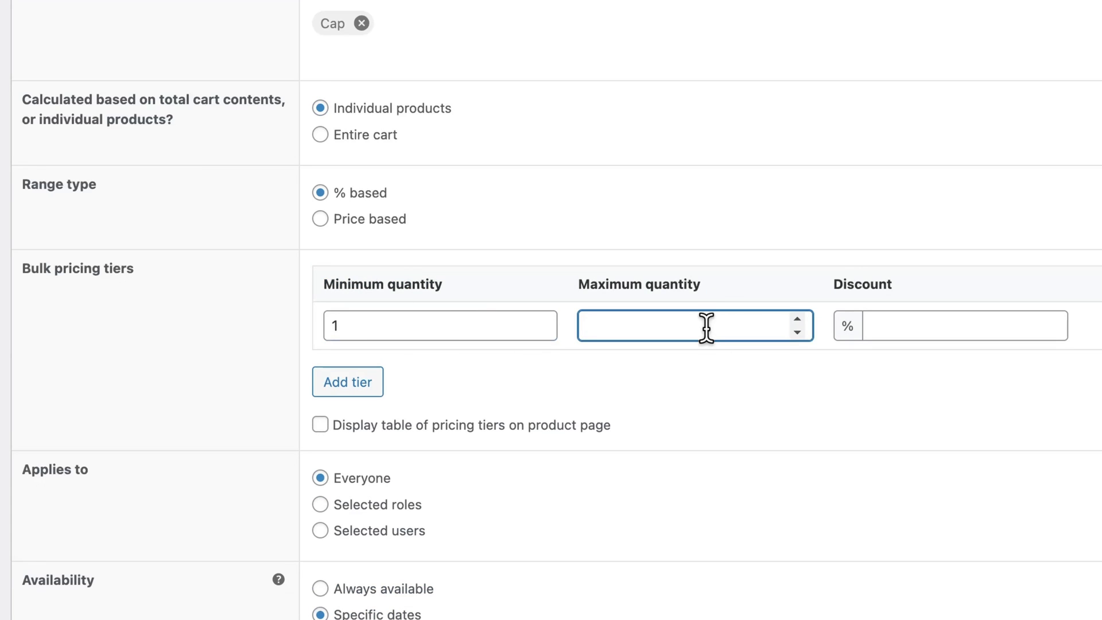
text(4)
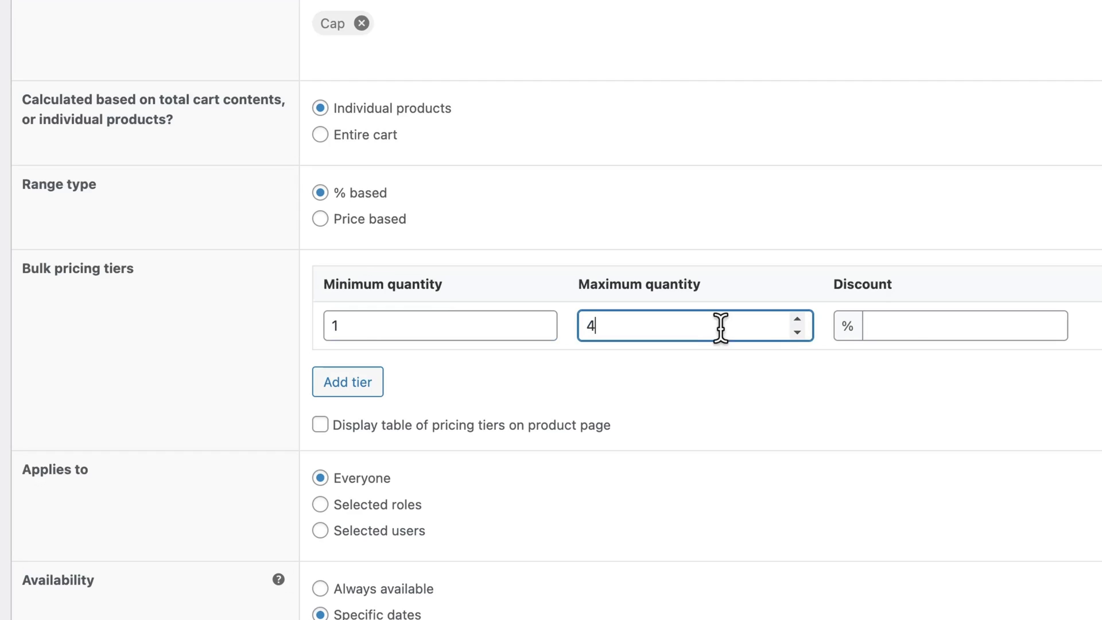
click(924, 331)
text(10)
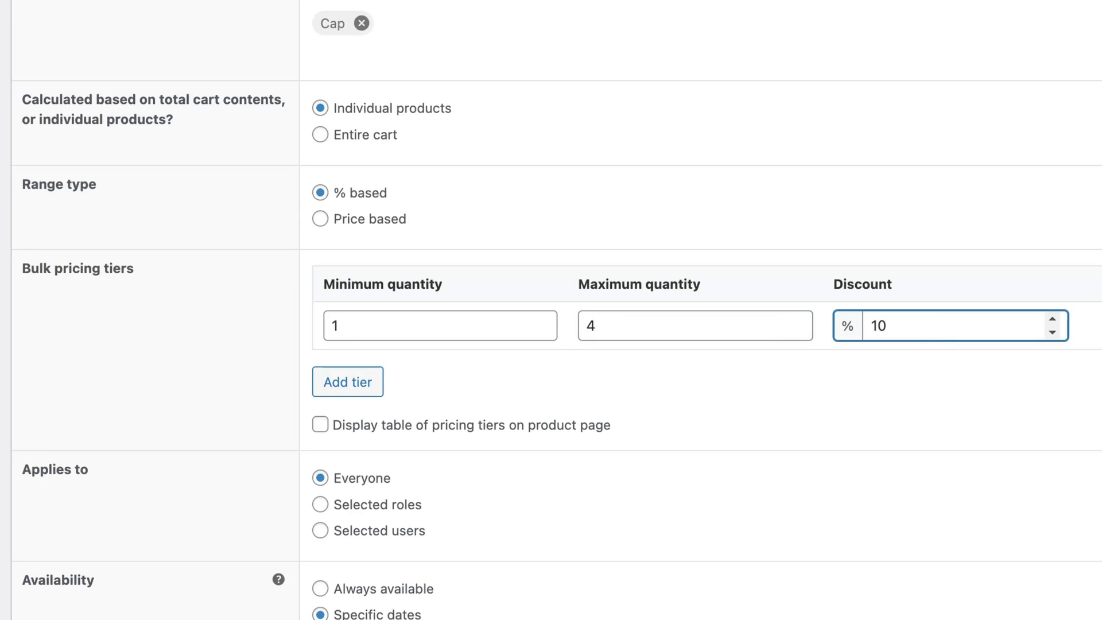
Add a second bulk pricing tier for quantities 5 to 9 with a 15% discount.
click(367, 380)
click(450, 373)
text(5)
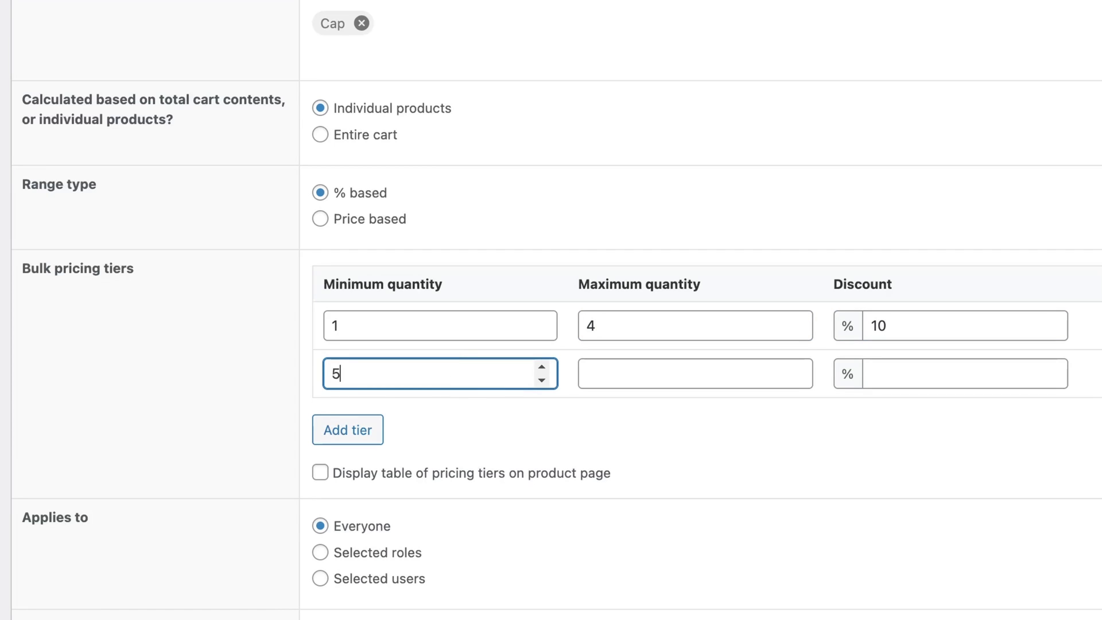
click(677, 373)
text(9)
click(957, 377)
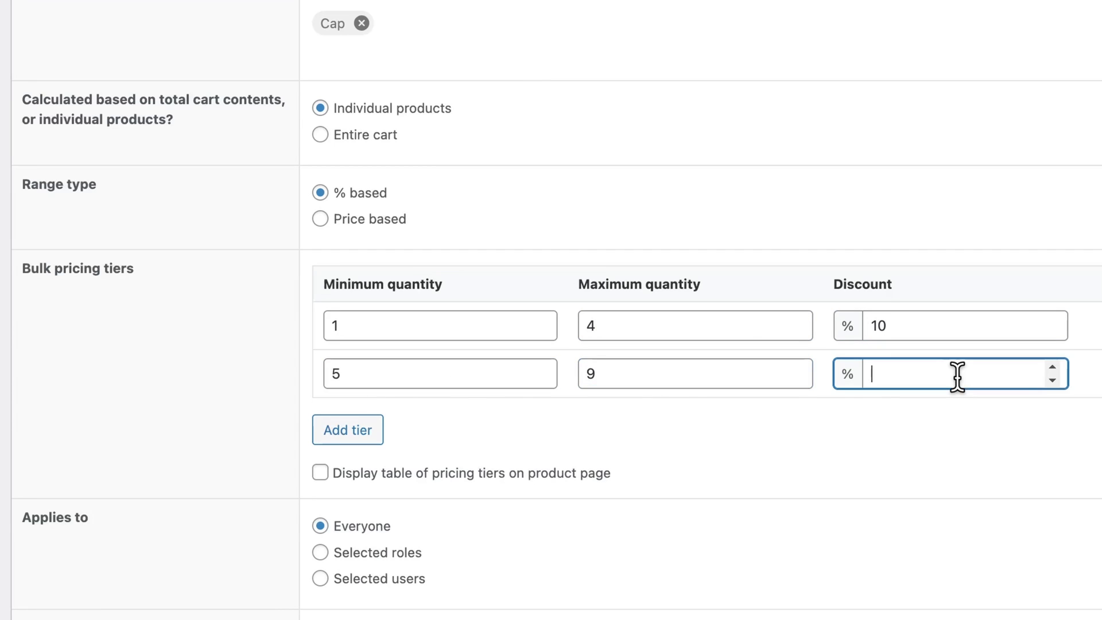
text(15)
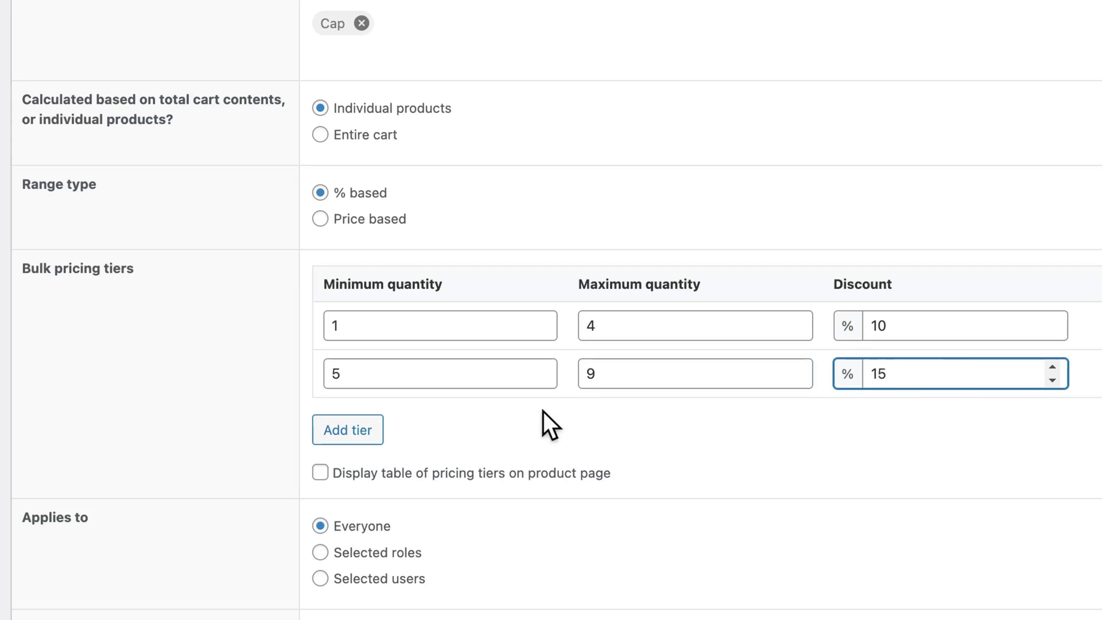
Add a third bulk pricing tier with minimum quantity 10, no maximum quantity and a 20% discount.
click(377, 426)
click(423, 422)
text(10)
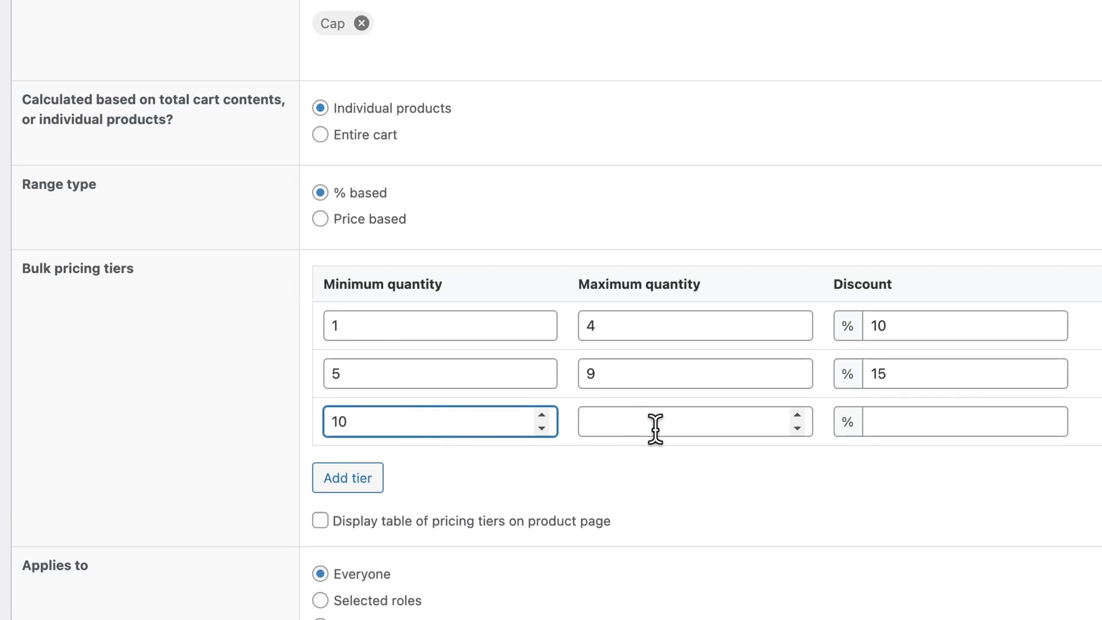
click(918, 422)
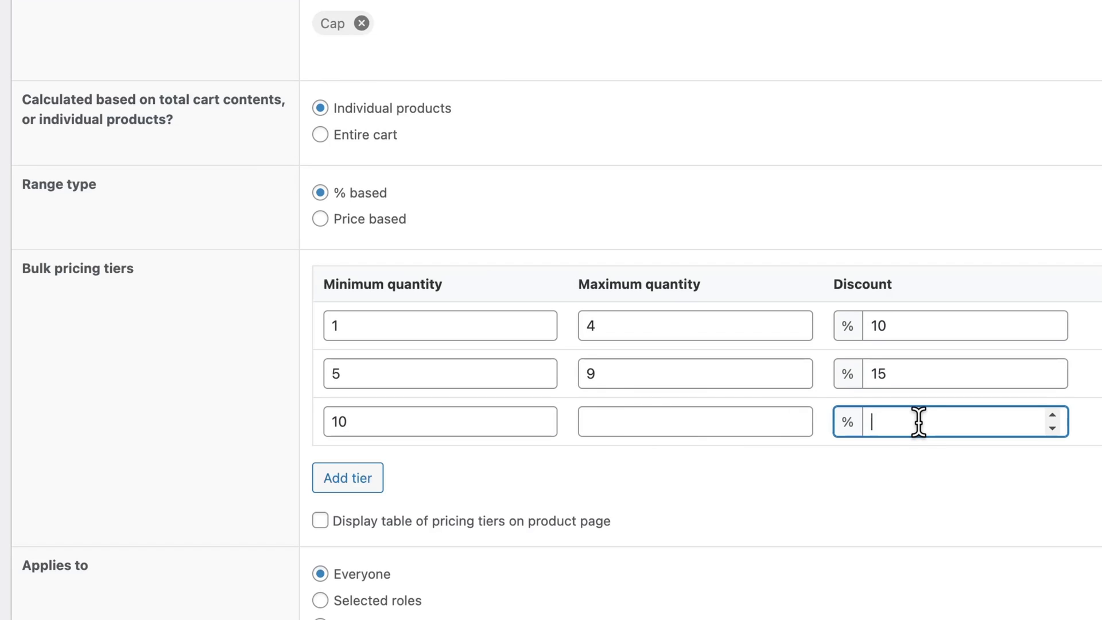
text(20)
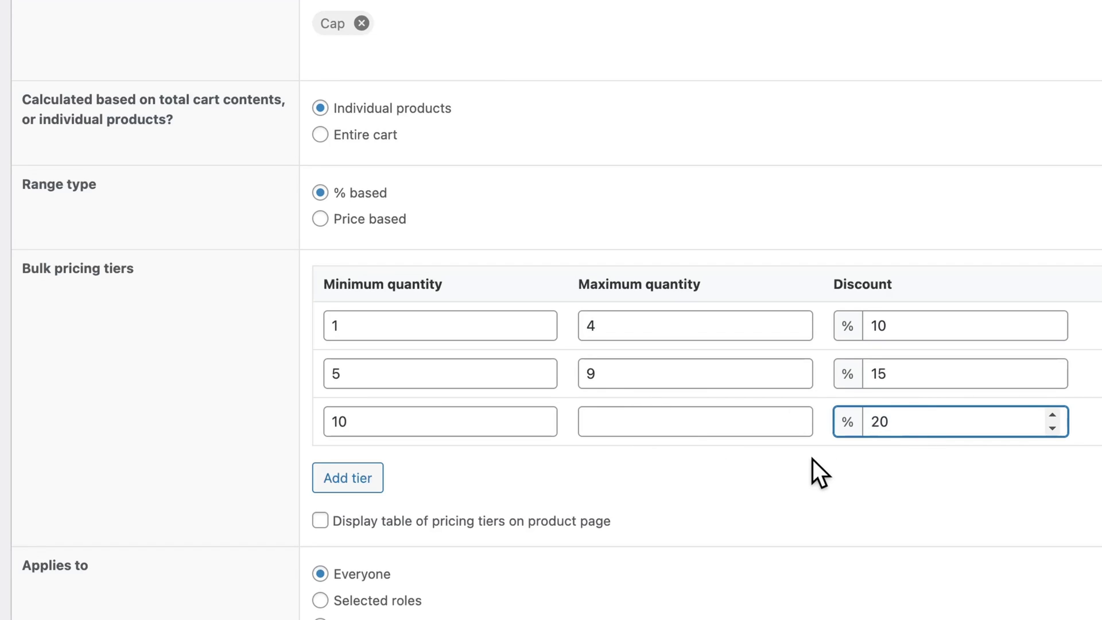
Display the table of pricing tiers on the product page and save the Bulk Discount.
click(813, 459)
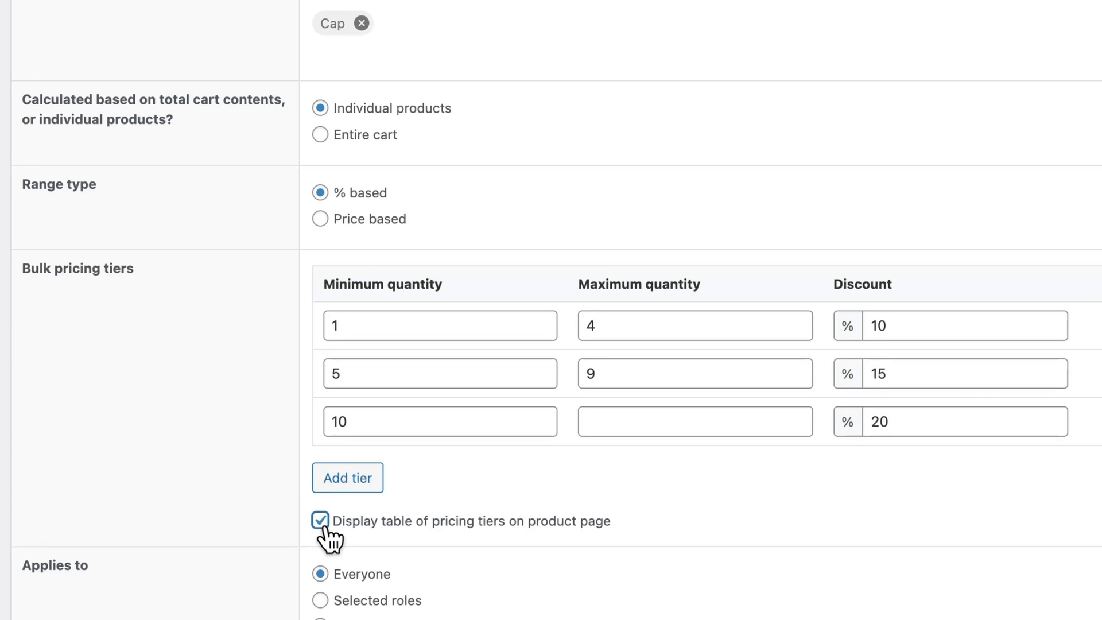
scroll(504, 536, down, 4)
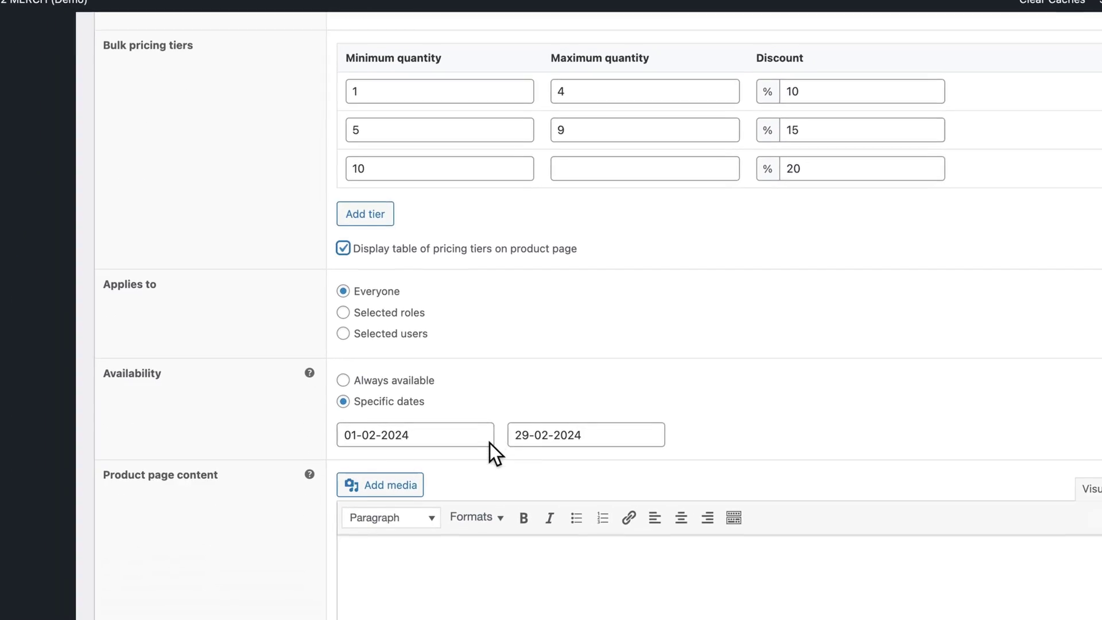
scroll(500, 289, down, 3)
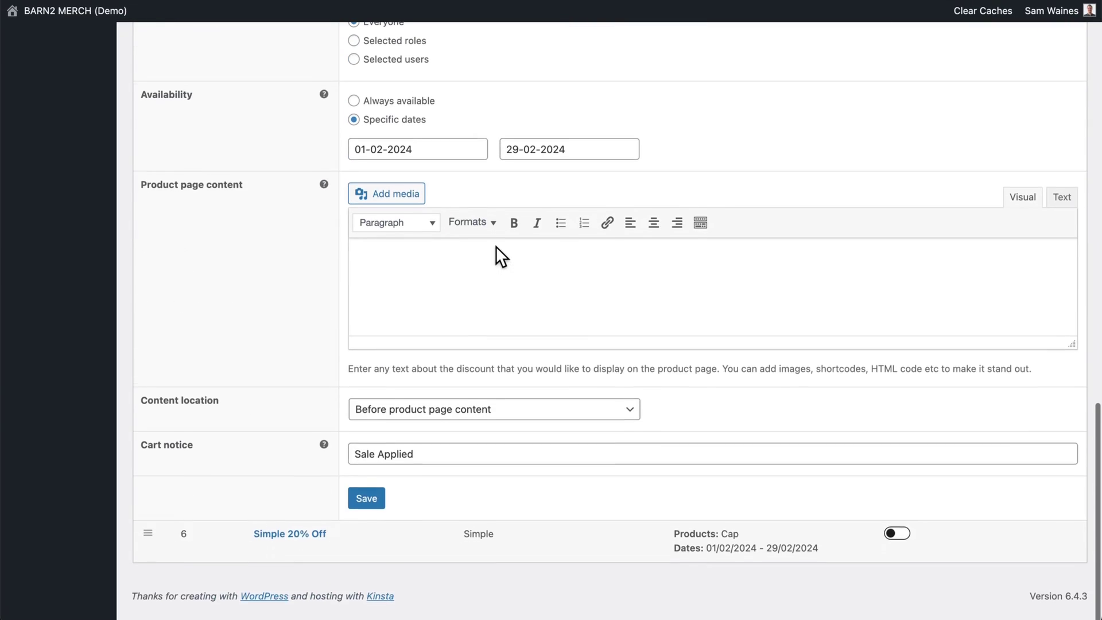
click(367, 511)
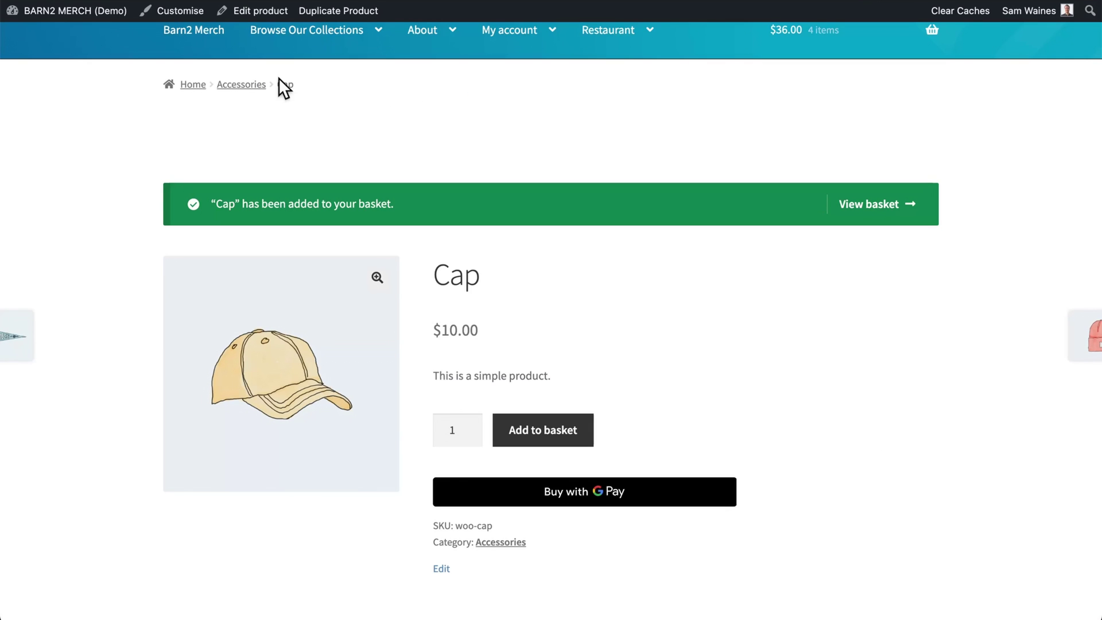
Reload the Cap product page in the storefront and add 5 caps to the basket to test the bulk pricing.
click(76, 0)
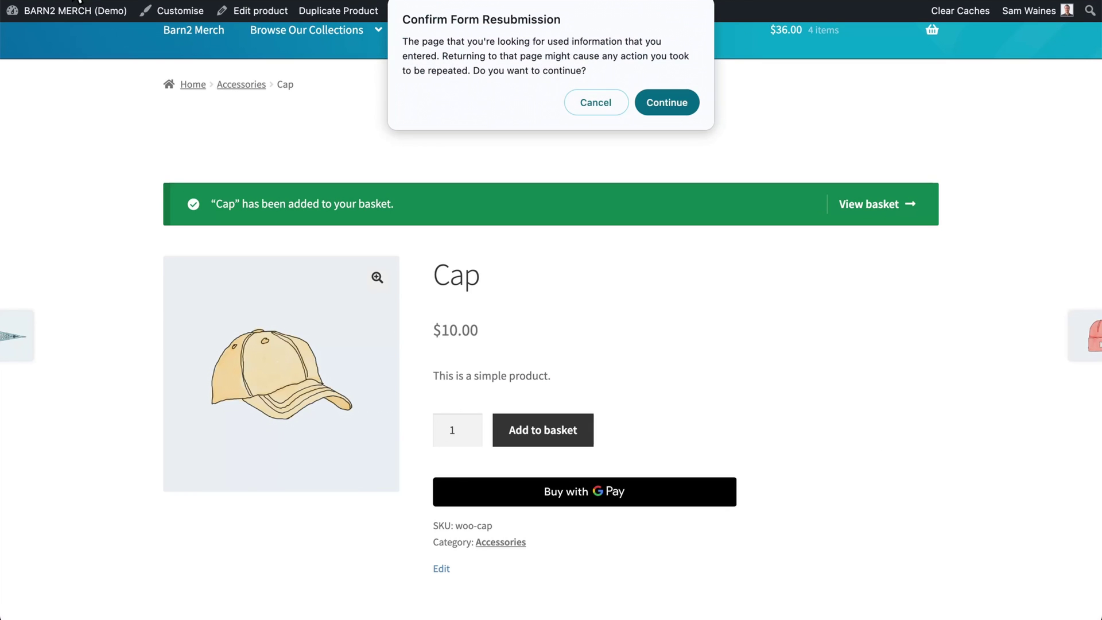
click(667, 102)
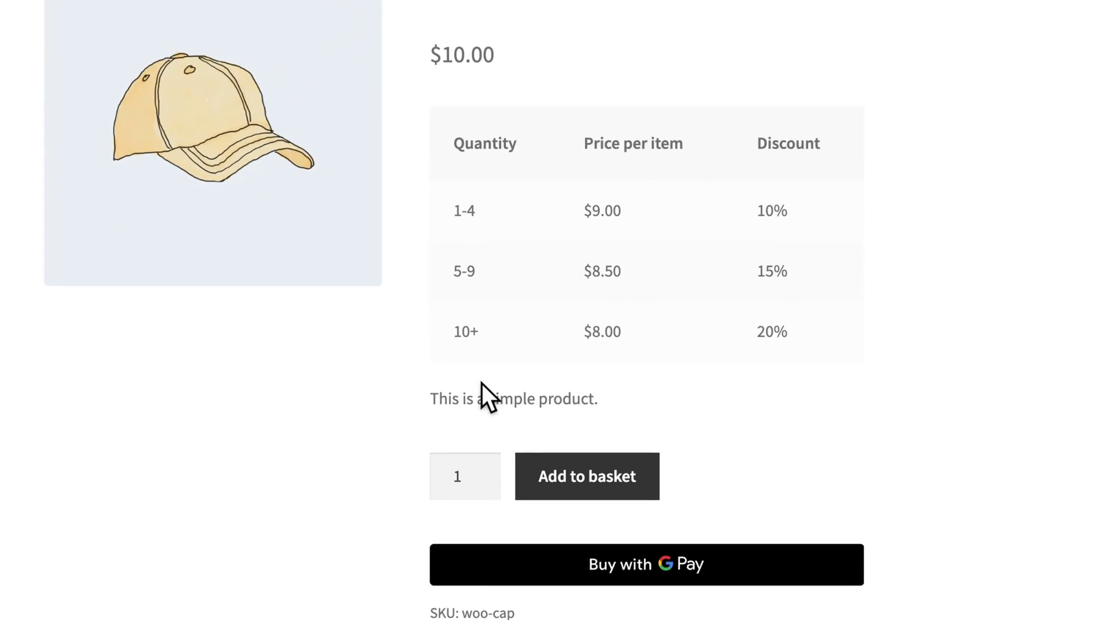
click(482, 471)
click(482, 471)
click(482, 470)
click(482, 470)
click(544, 466)
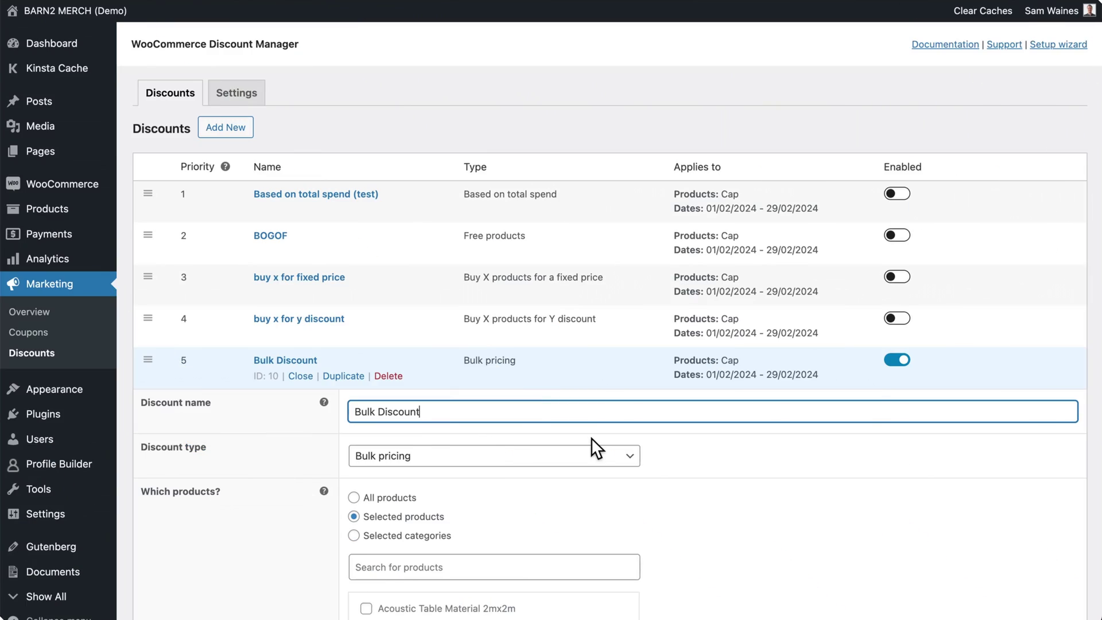
Insert the image shoes-sale-banner-draft-1.png from the media library into the Bulk Discount's product page content.
scroll(591, 439, down, 10)
scroll(591, 437, up, 1)
scroll(591, 437, down, 10)
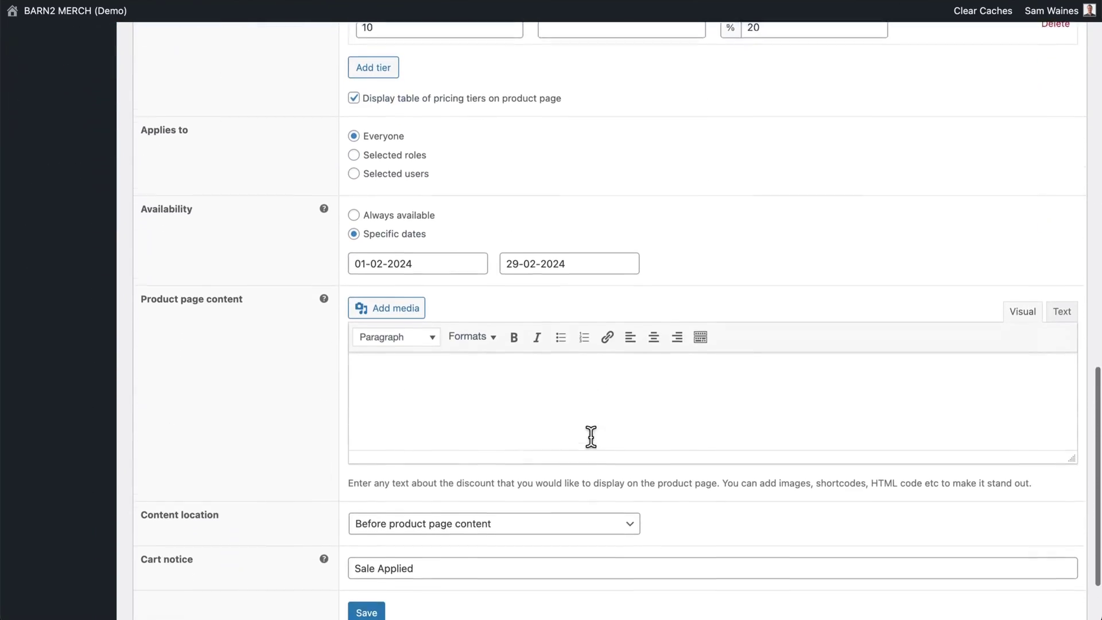
scroll(591, 437, down, 1)
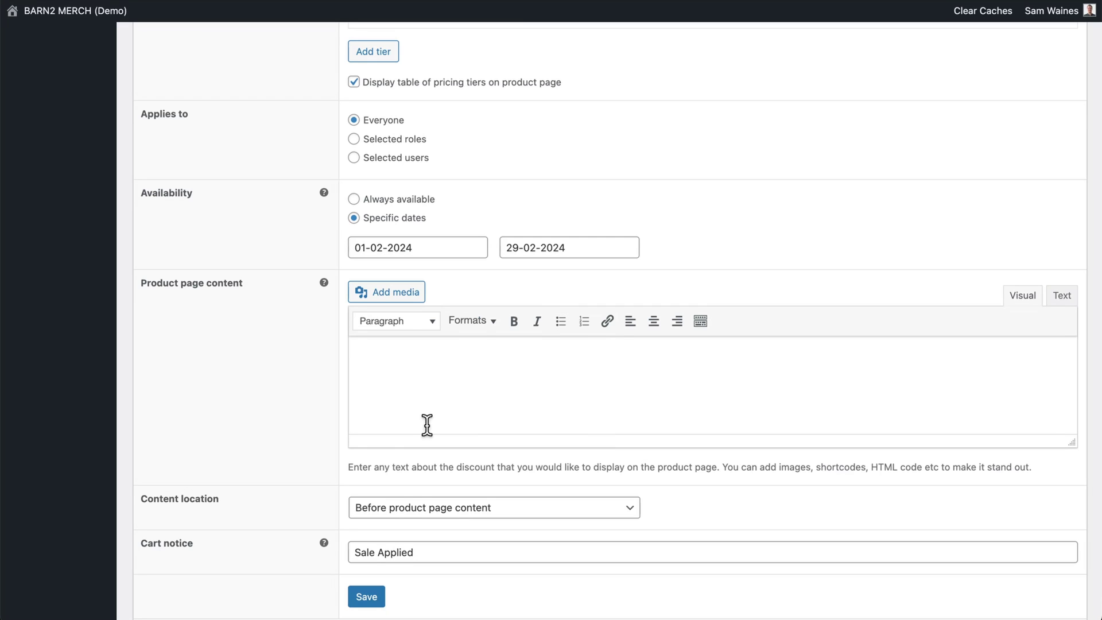
click(397, 296)
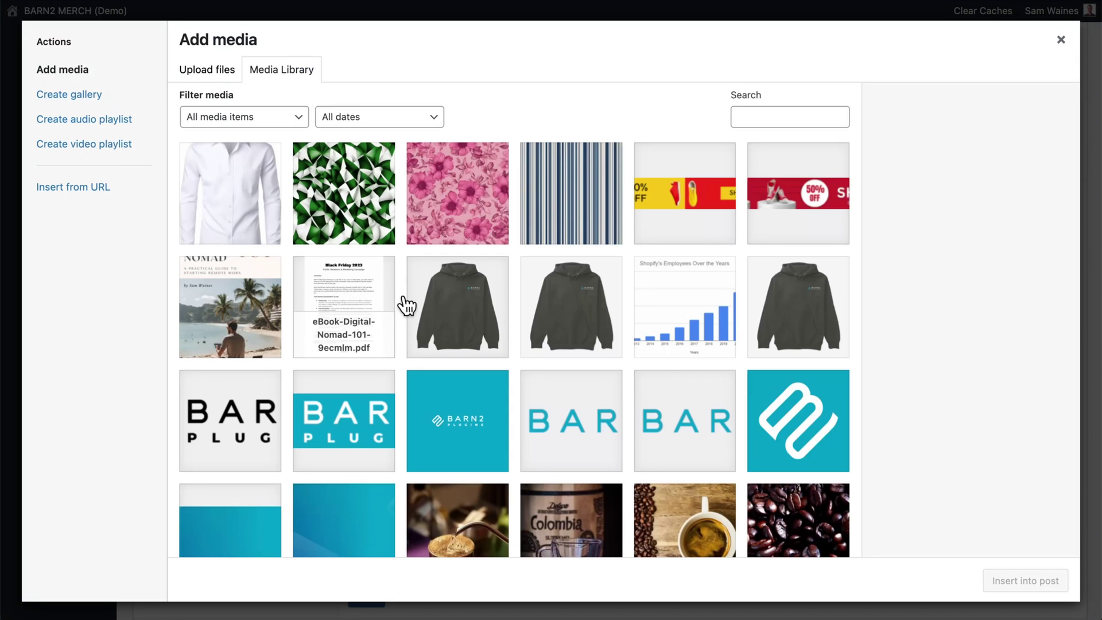
click(703, 231)
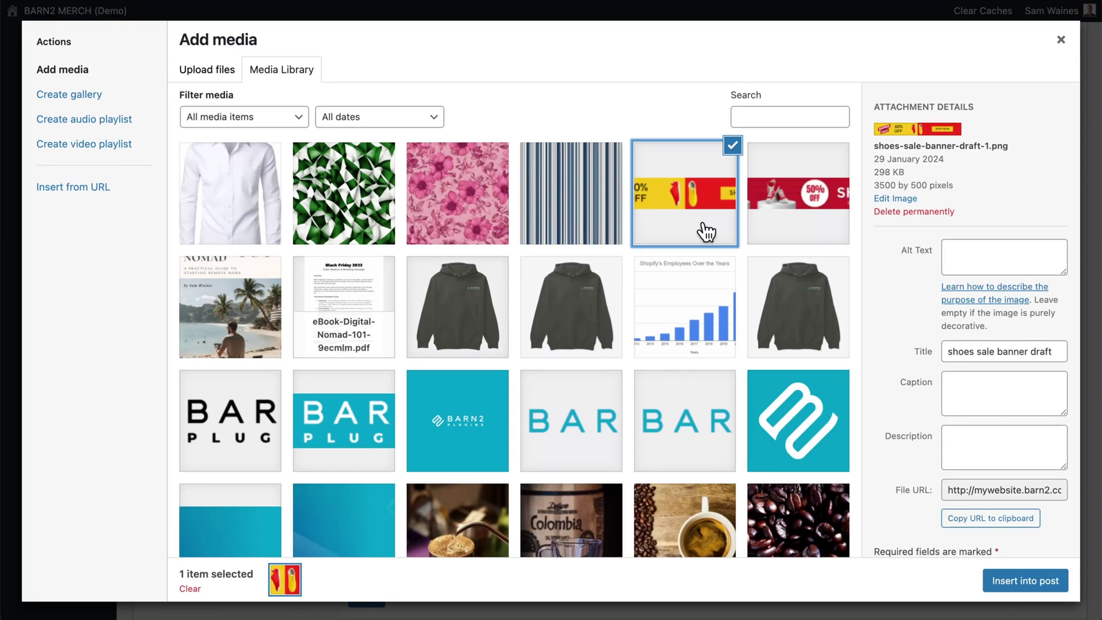
click(1036, 582)
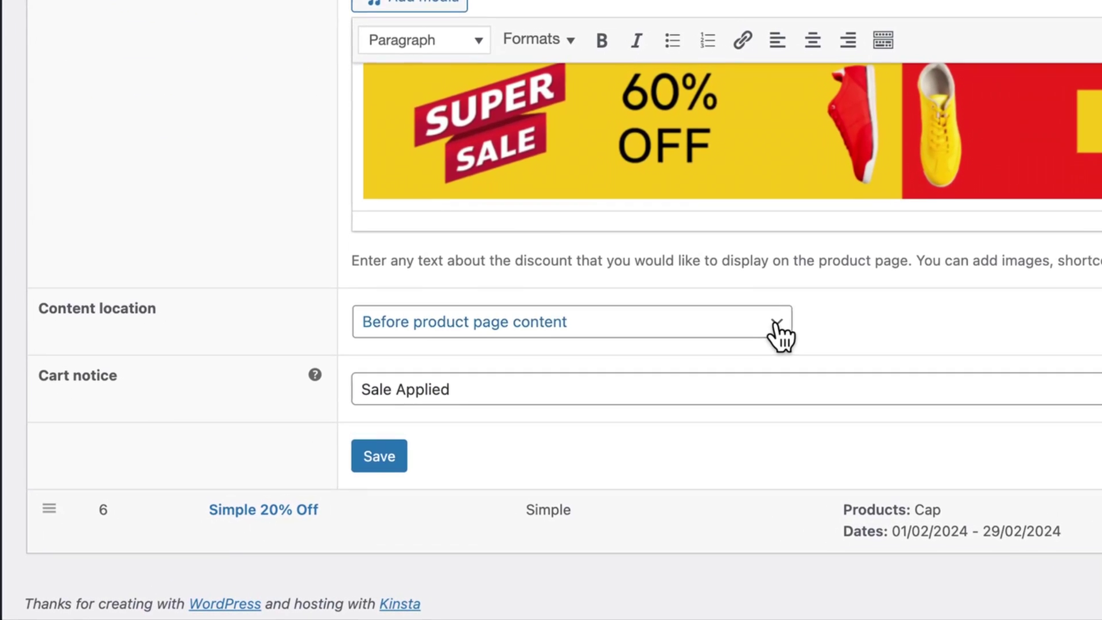
Leave the content location at Before product page content, and save the Bulk Discount to check the banner on the Cap product page.
click(780, 336)
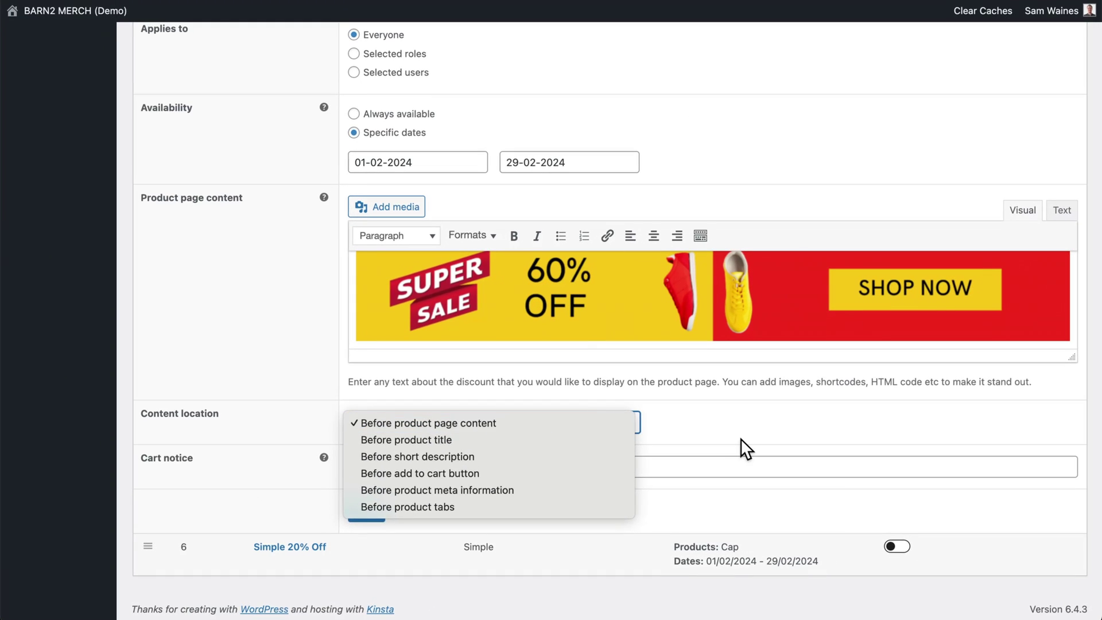
click(950, 343)
click(367, 512)
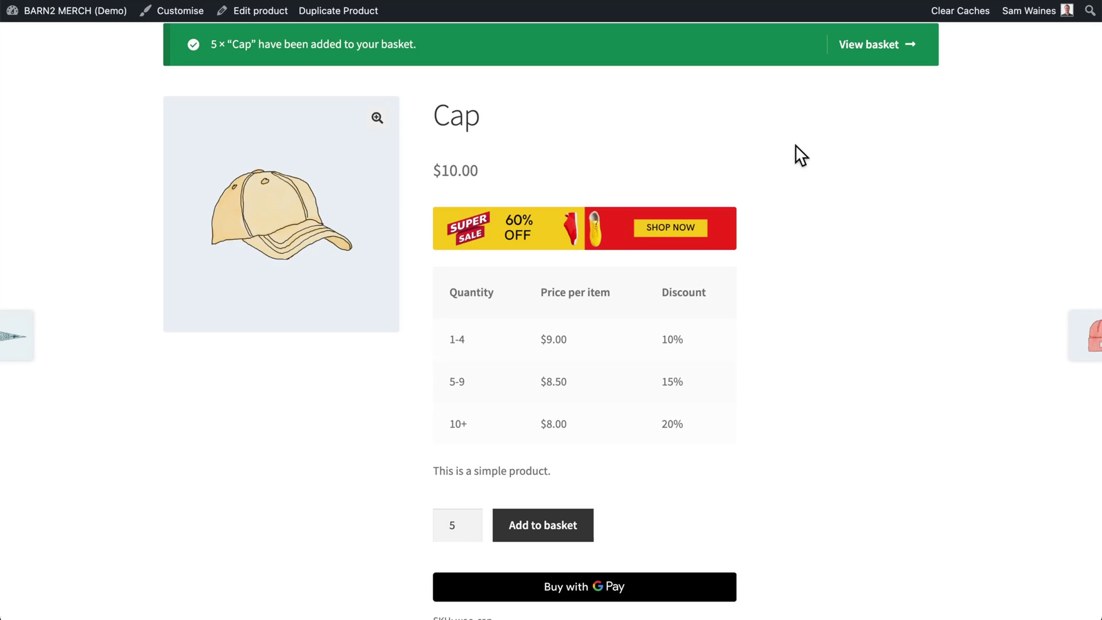
scroll(794, 151, down, 3)
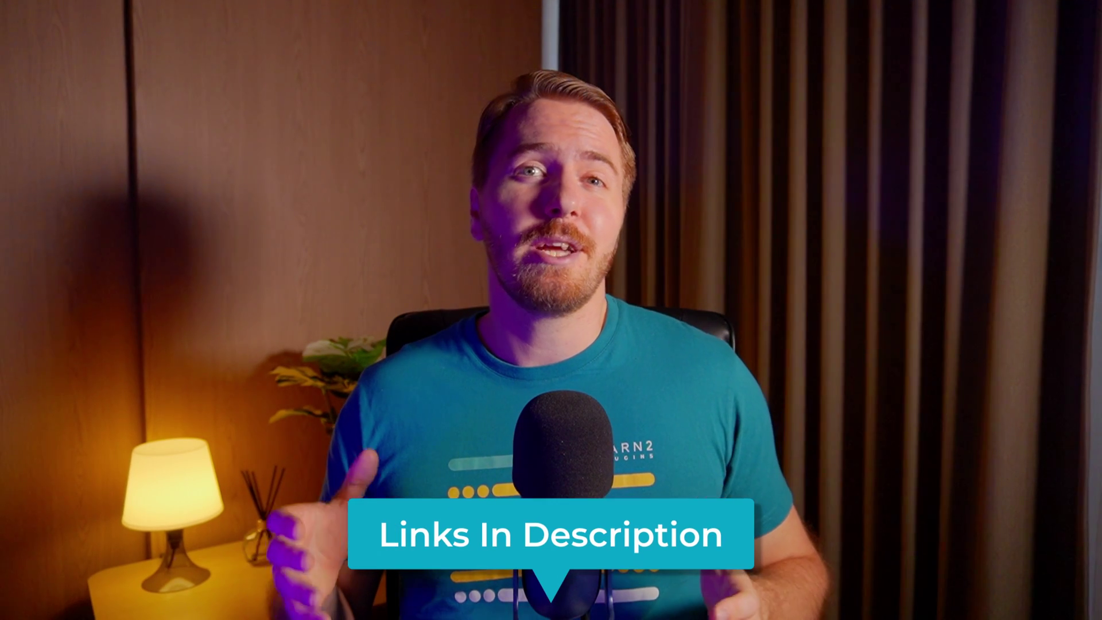